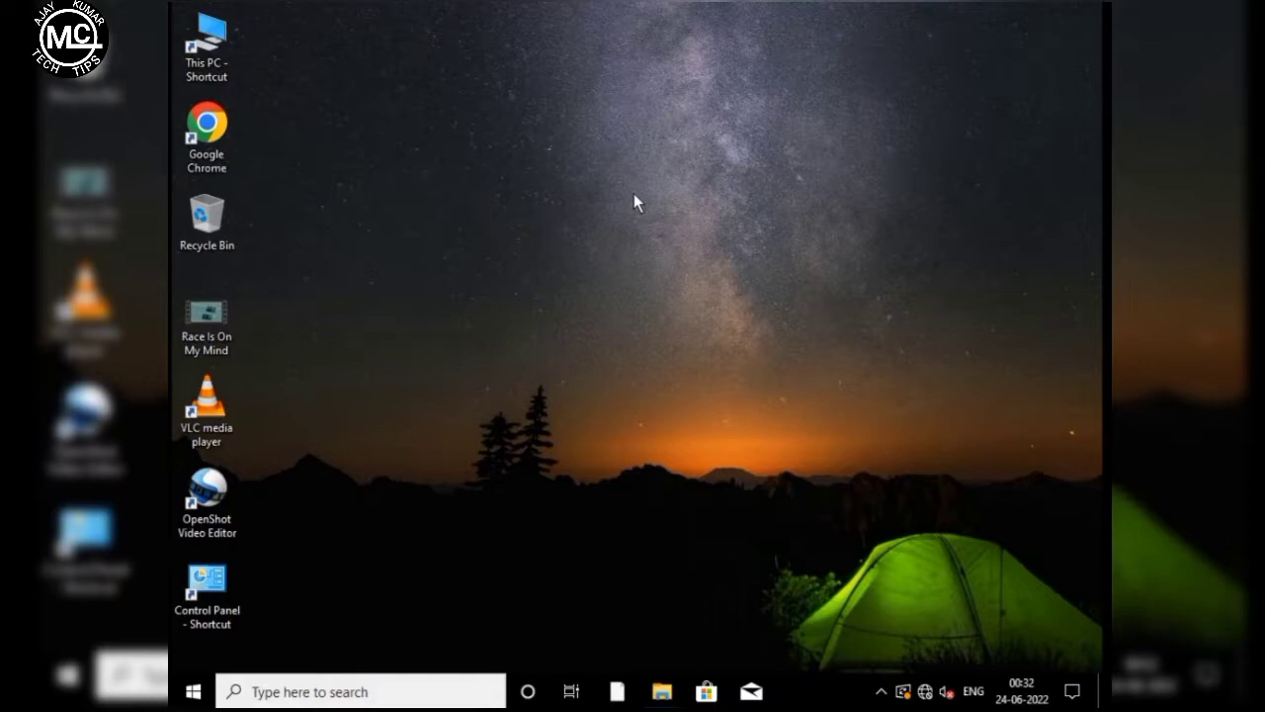
Open the Control Panel through a Windows search for "con".
double_click(209, 587)
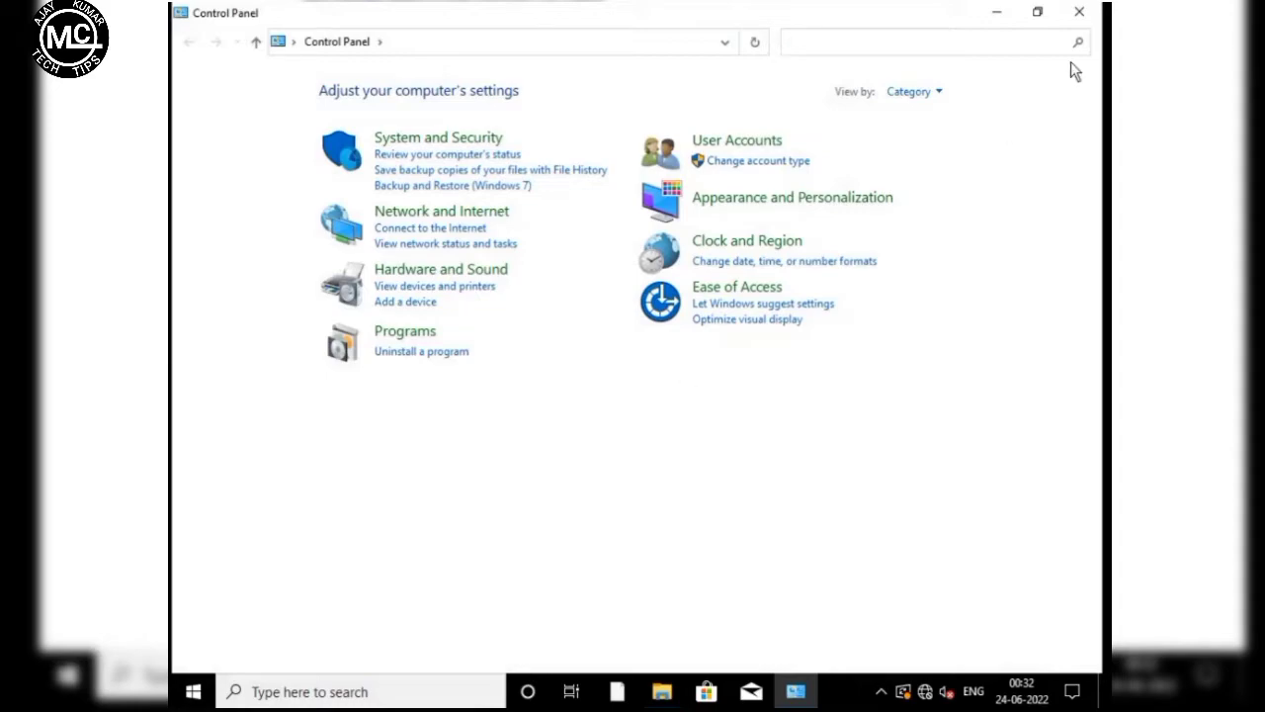
click(1000, 15)
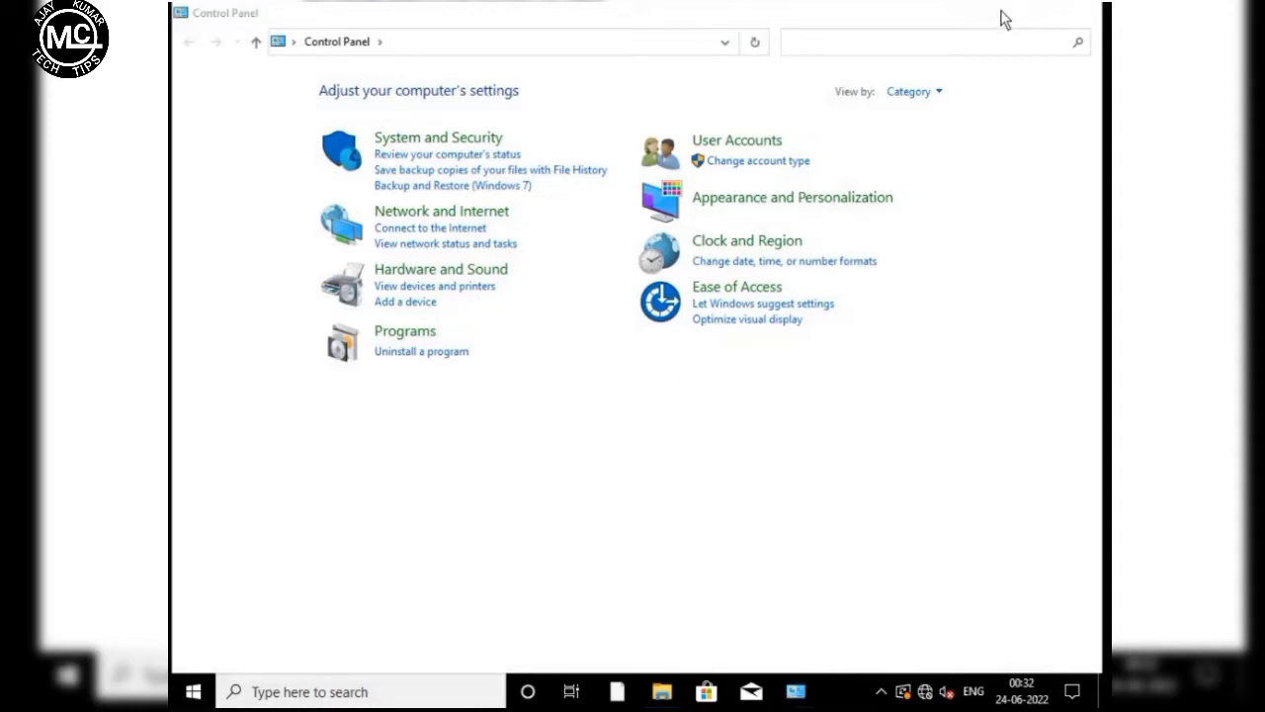
click(393, 701)
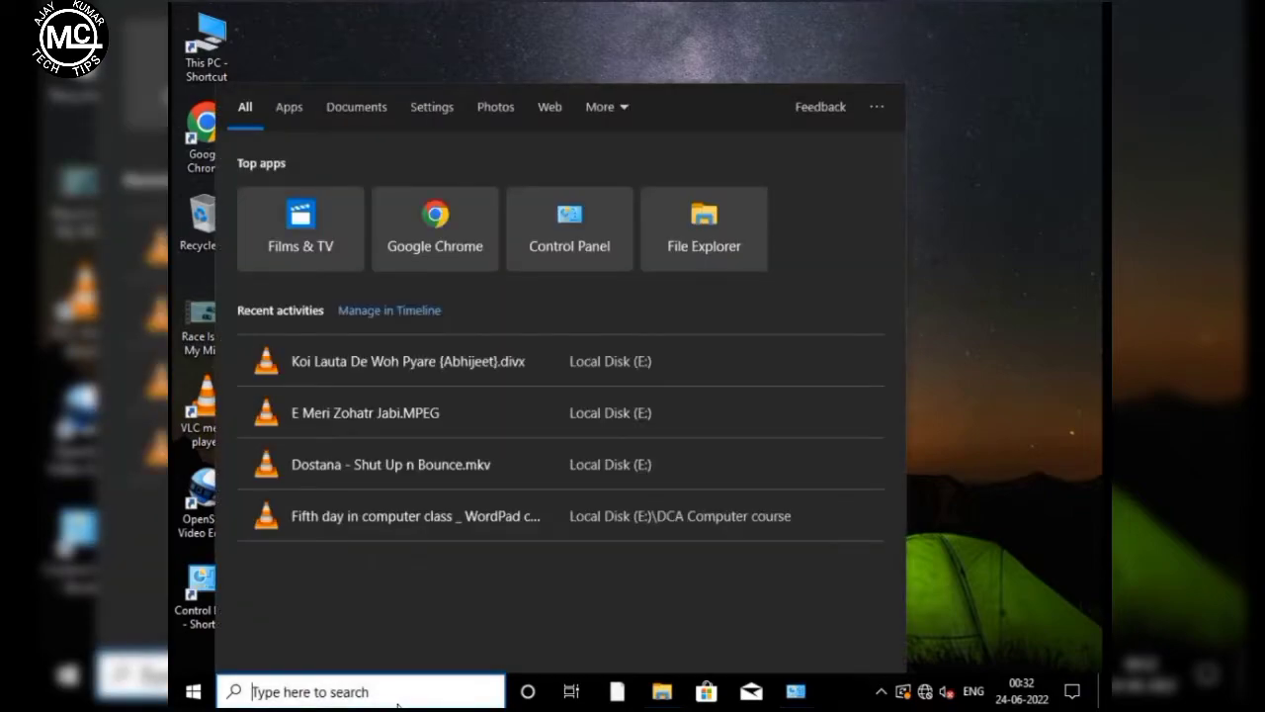
text(cob)
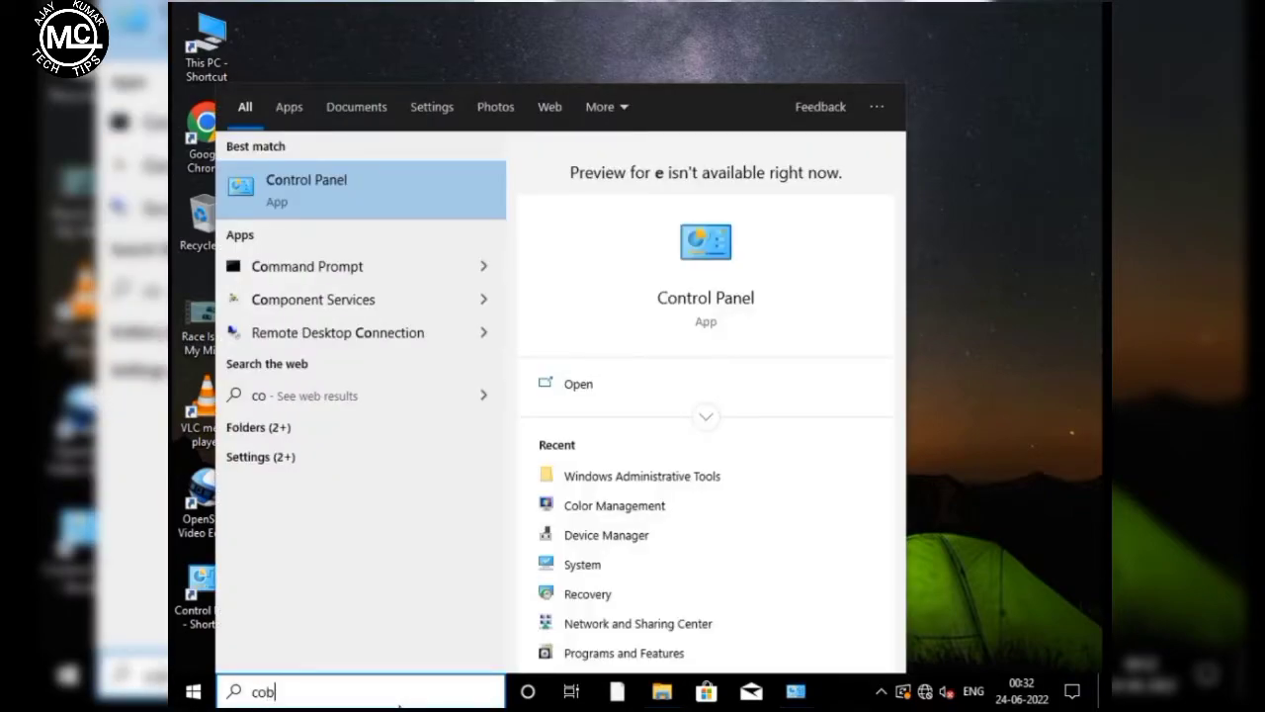
key(BackSpace)
text(nt)
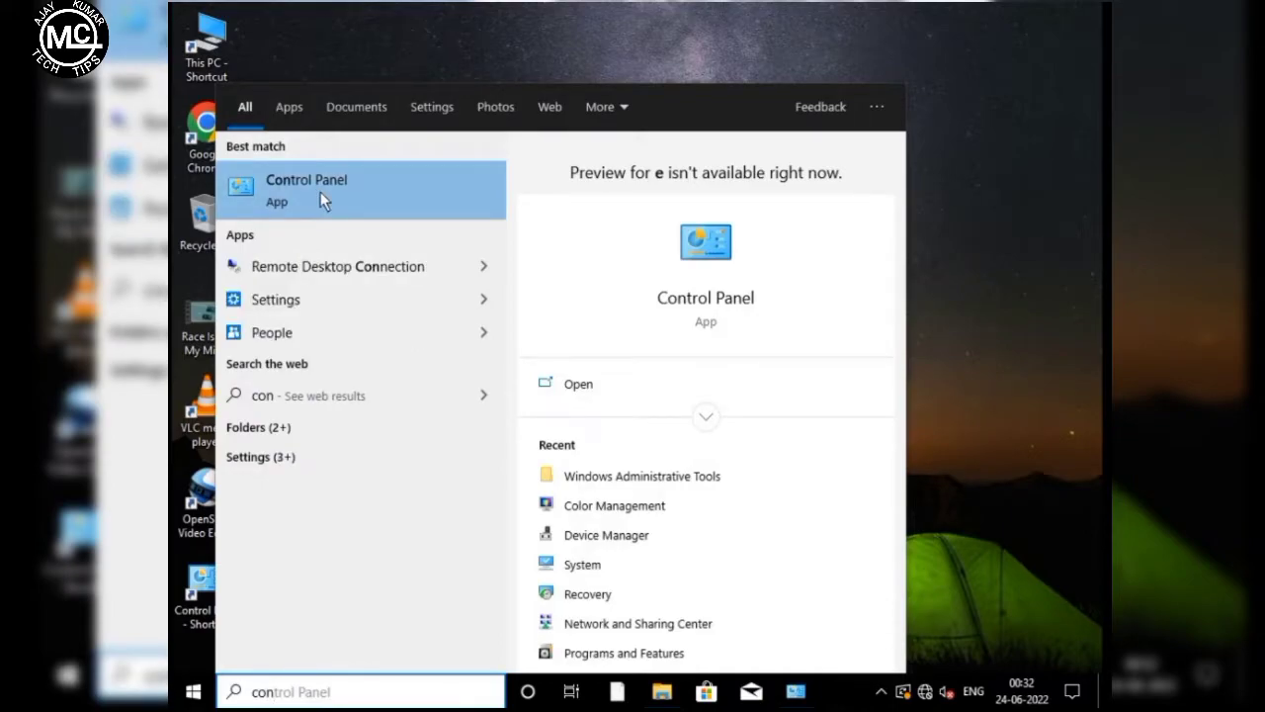
click(320, 194)
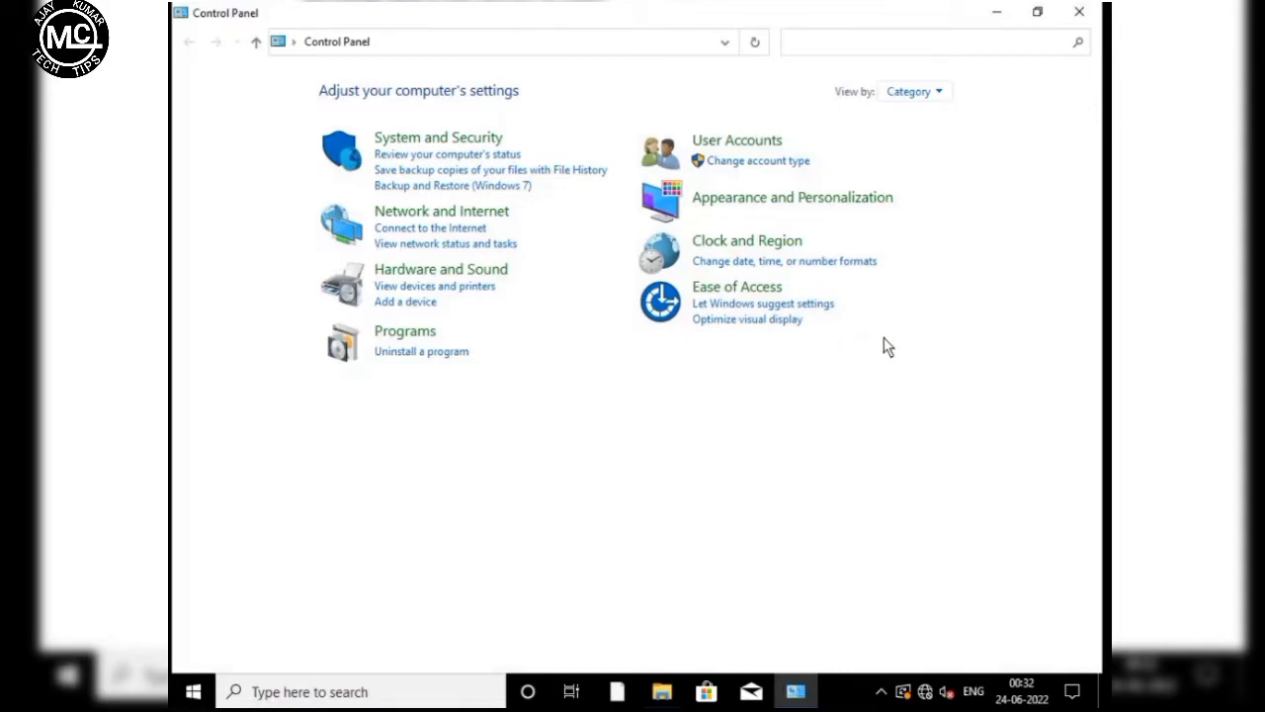
Change the Control Panel view from categories to Large icons.
click(941, 92)
click(936, 94)
click(934, 94)
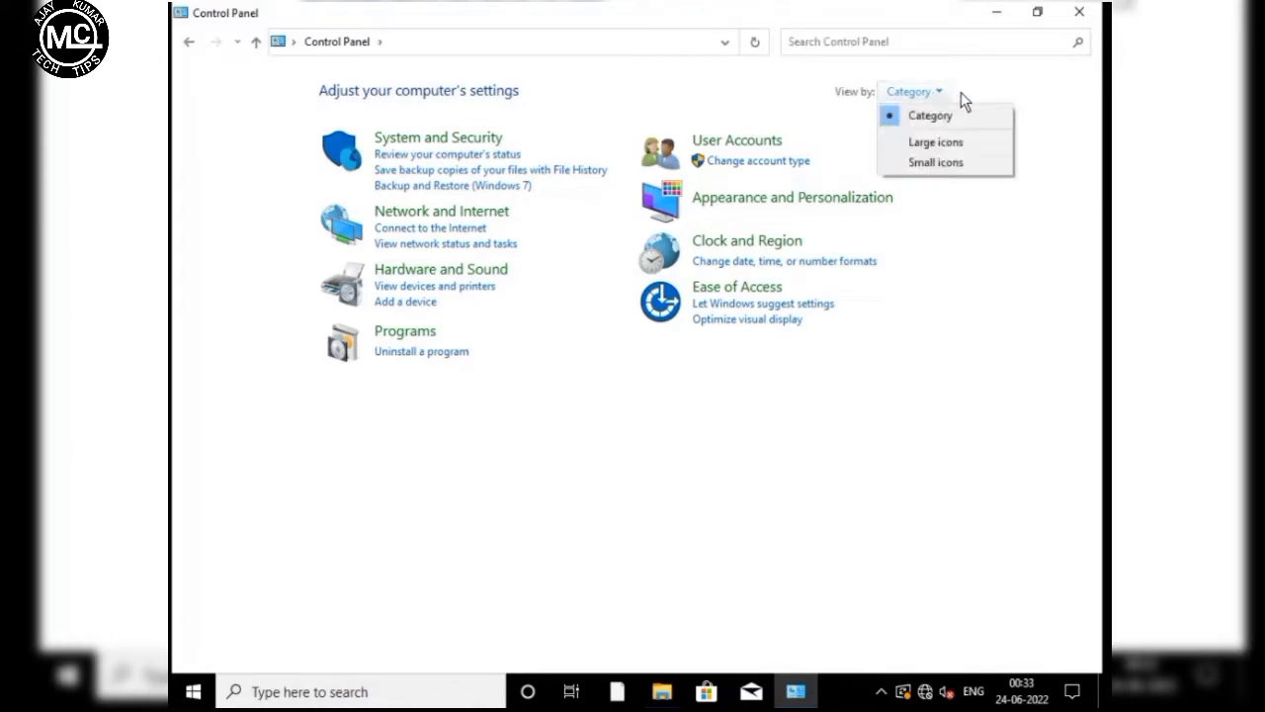
click(928, 142)
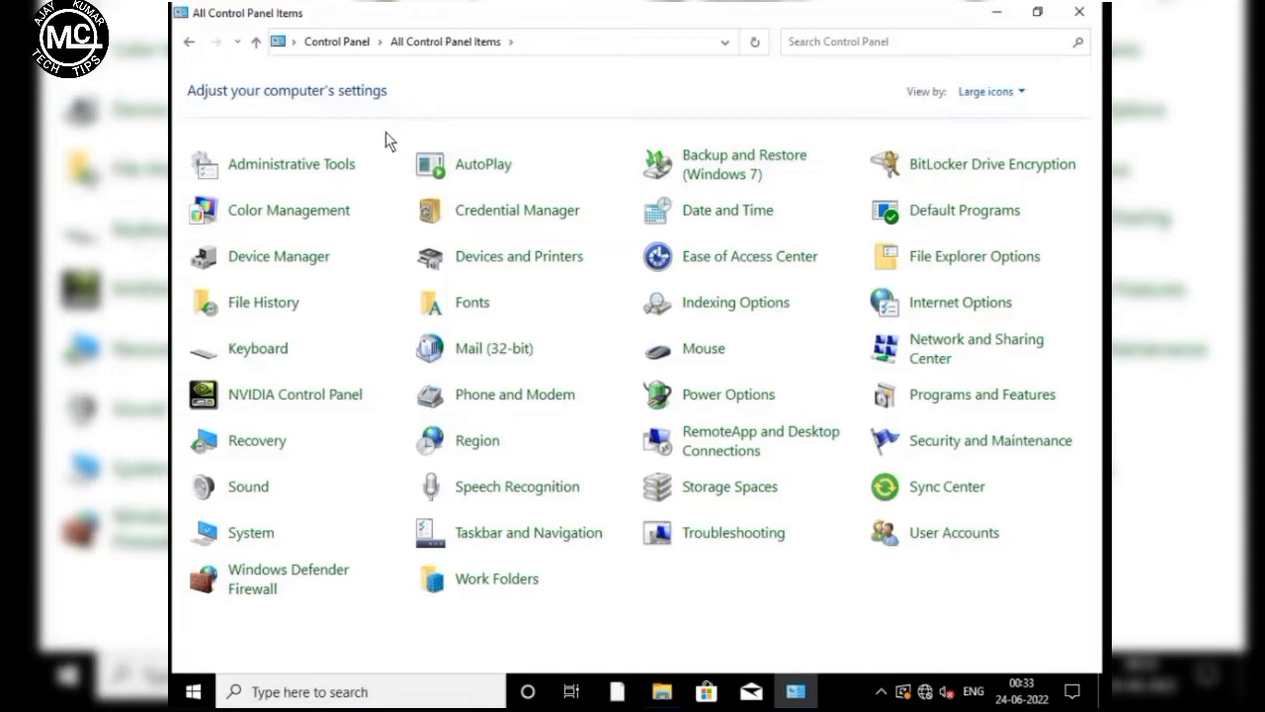
Open Computer Management from the Administrative Tools and display its Services list under Services and Applications.
click(267, 176)
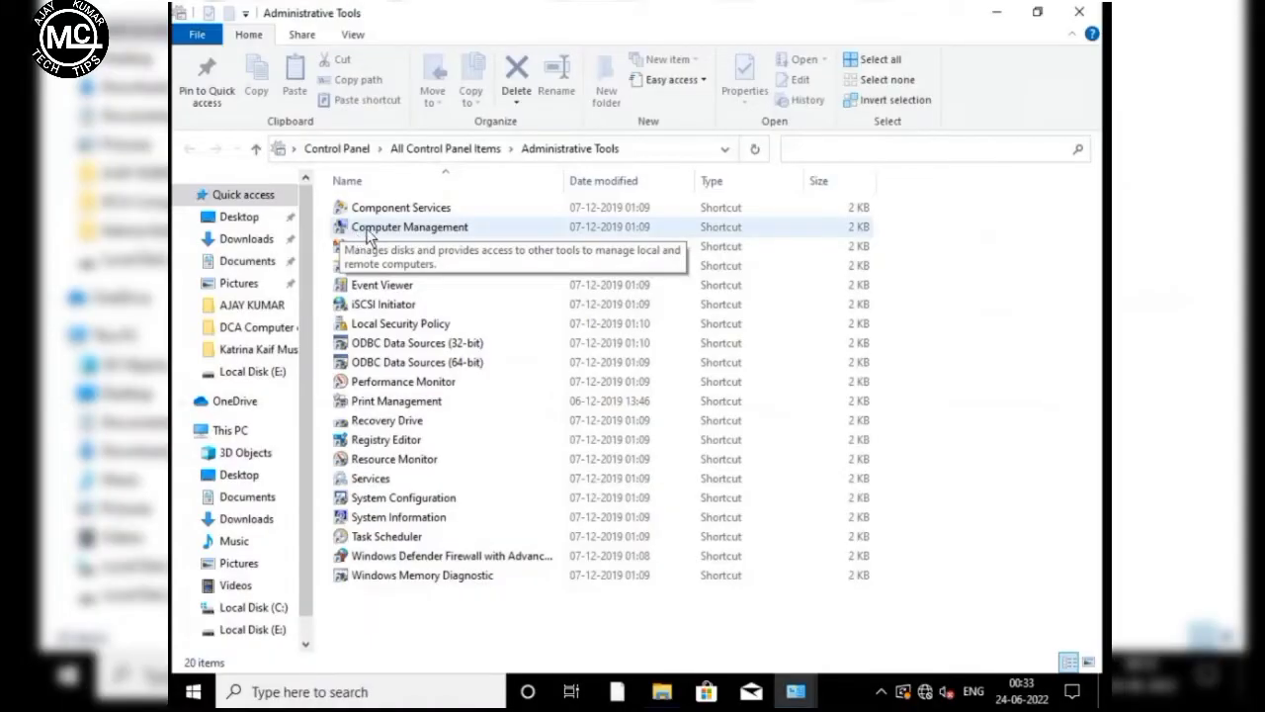
double_click(432, 226)
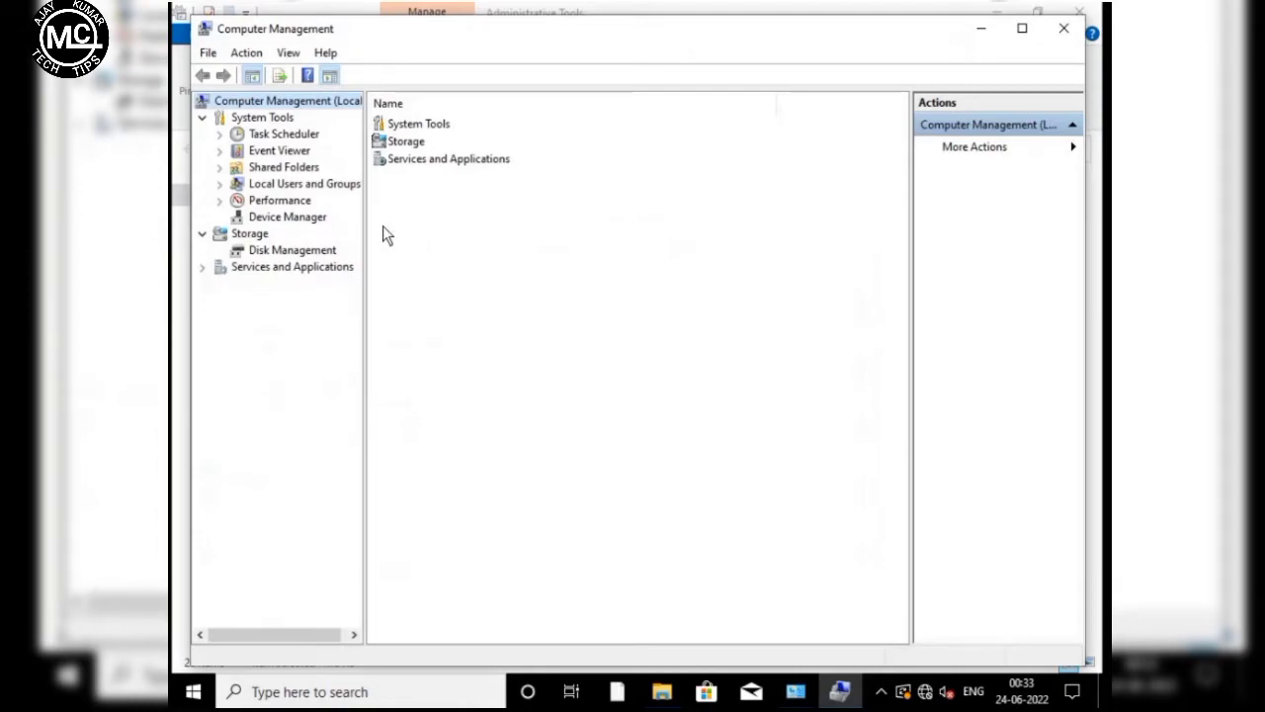
double_click(387, 163)
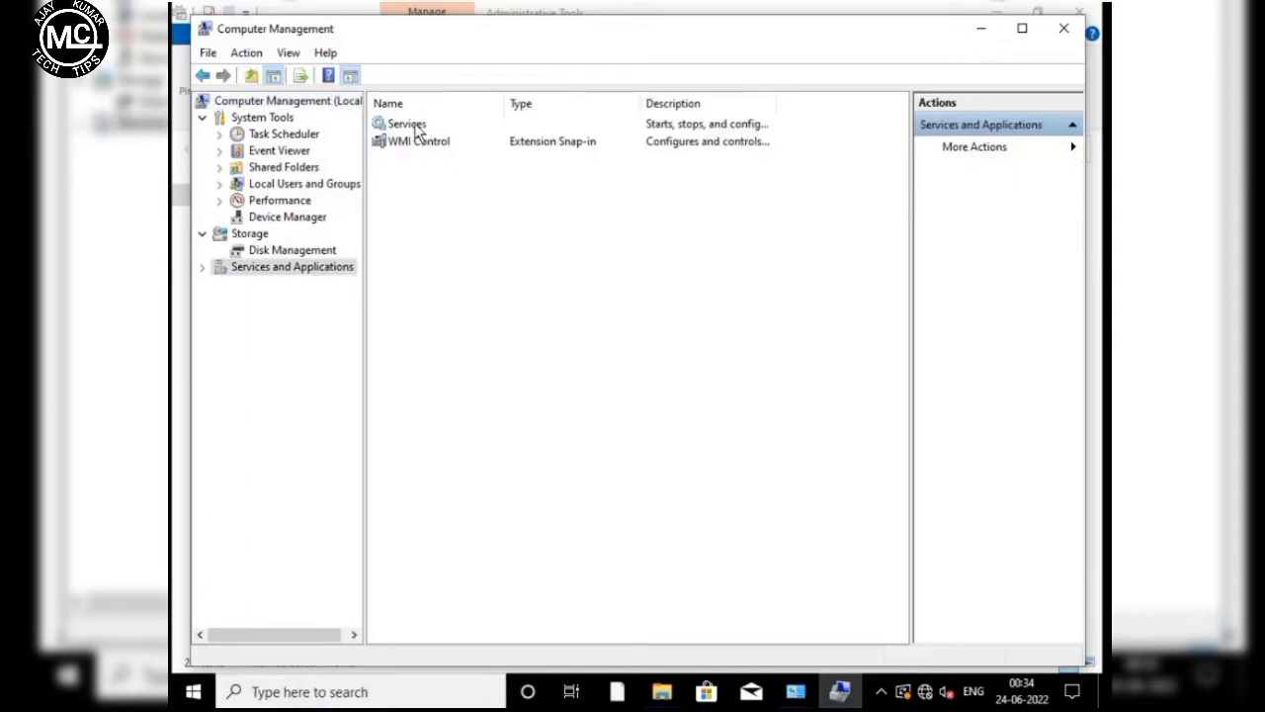
double_click(393, 125)
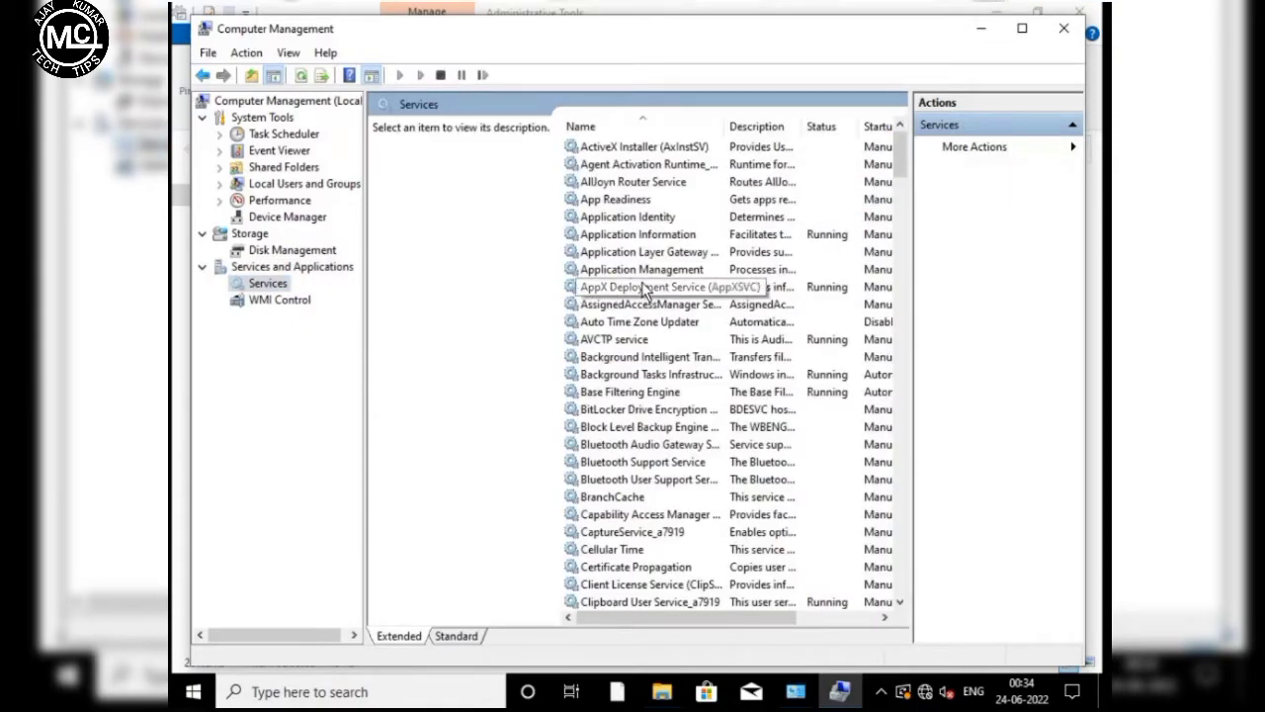
Set the Windows Update service's startup type to Disabled, apply the change and close its properties.
scroll(692, 317, down, 20)
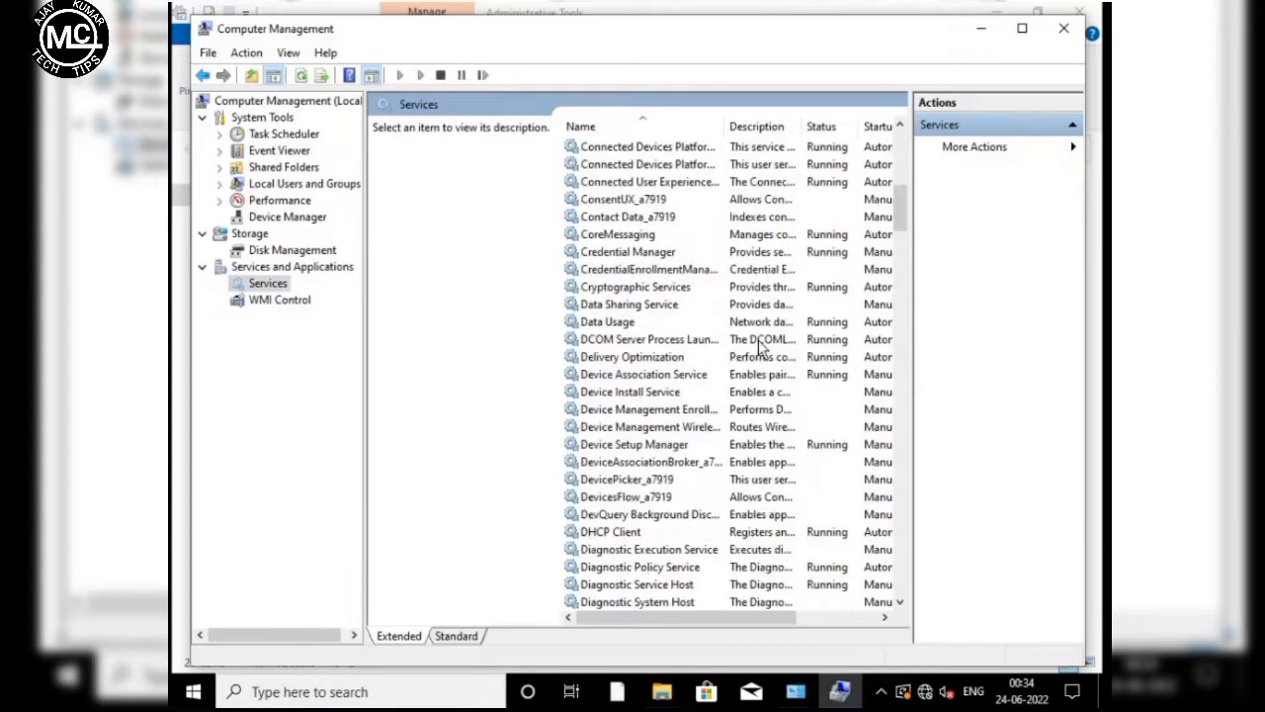
scroll(757, 342, down, 20)
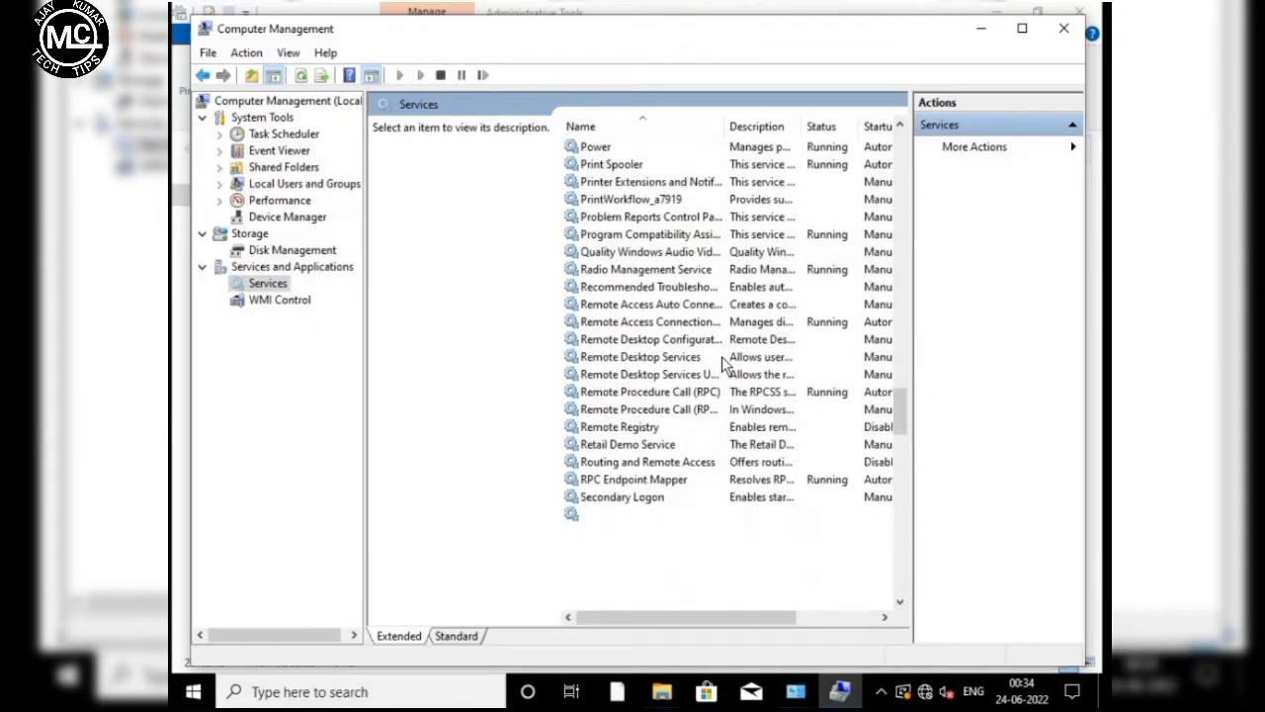
scroll(721, 355, down, 20)
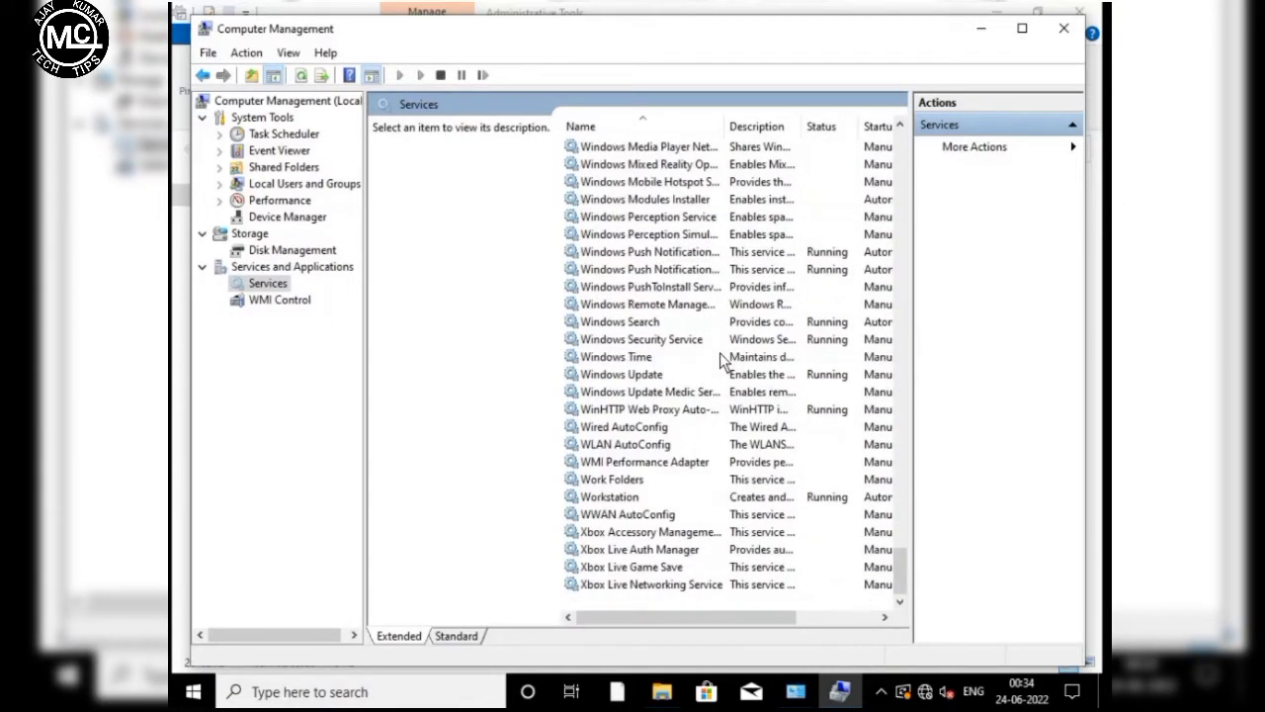
double_click(604, 374)
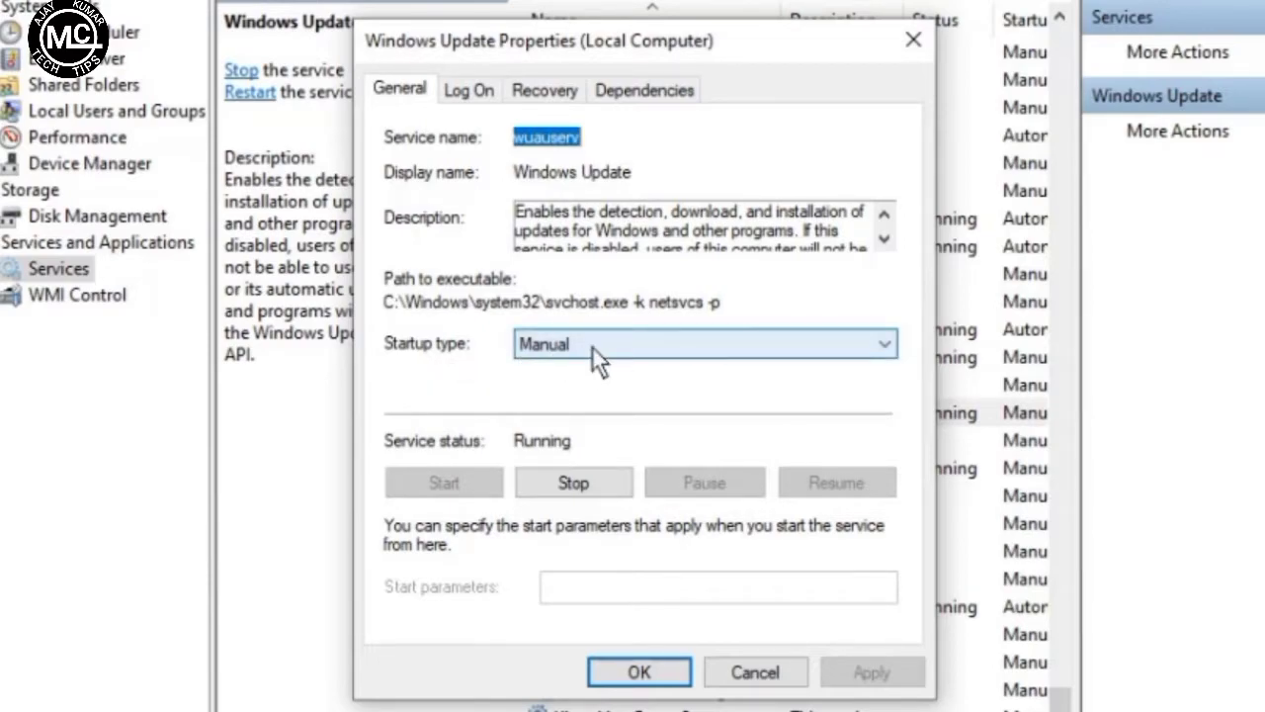
click(884, 344)
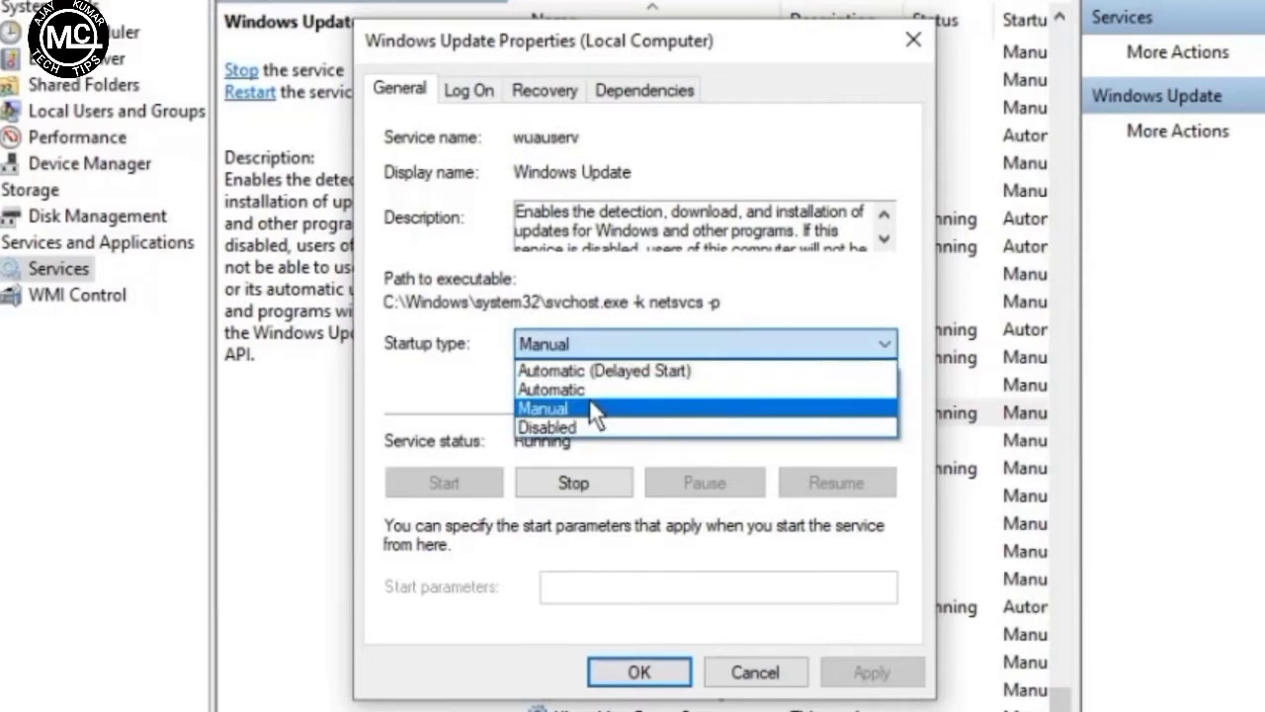
click(559, 428)
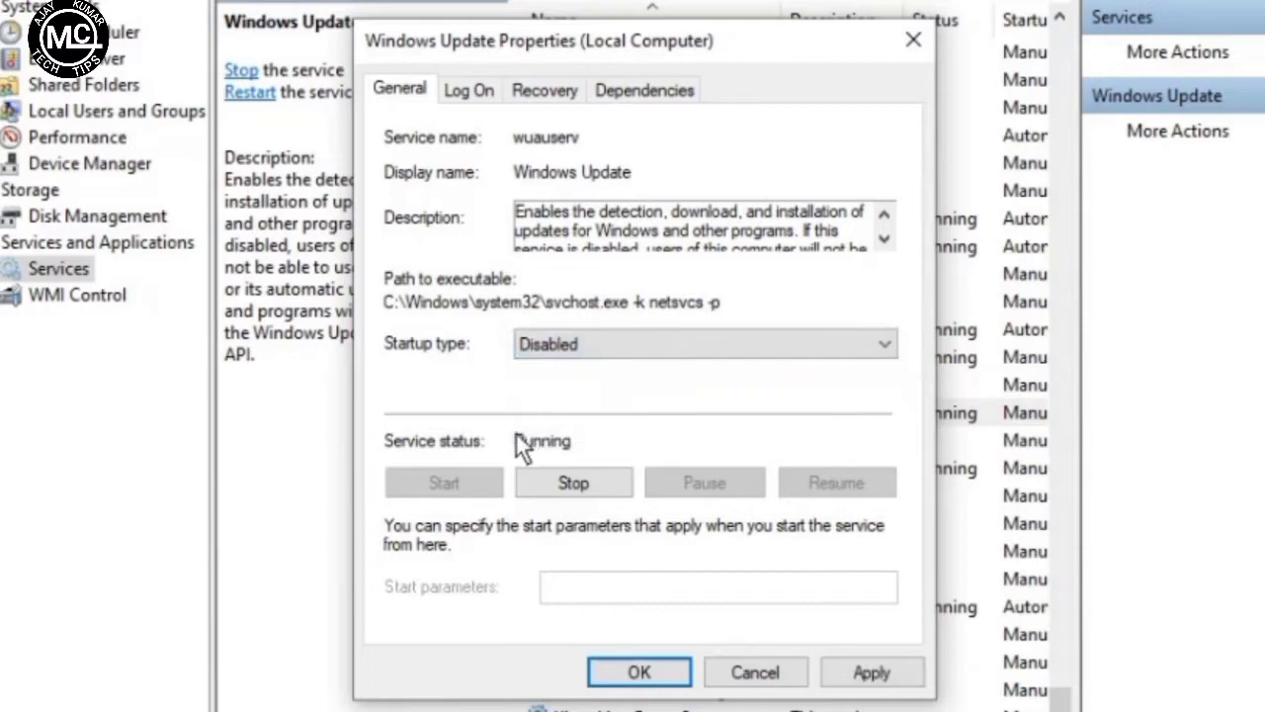
click(869, 673)
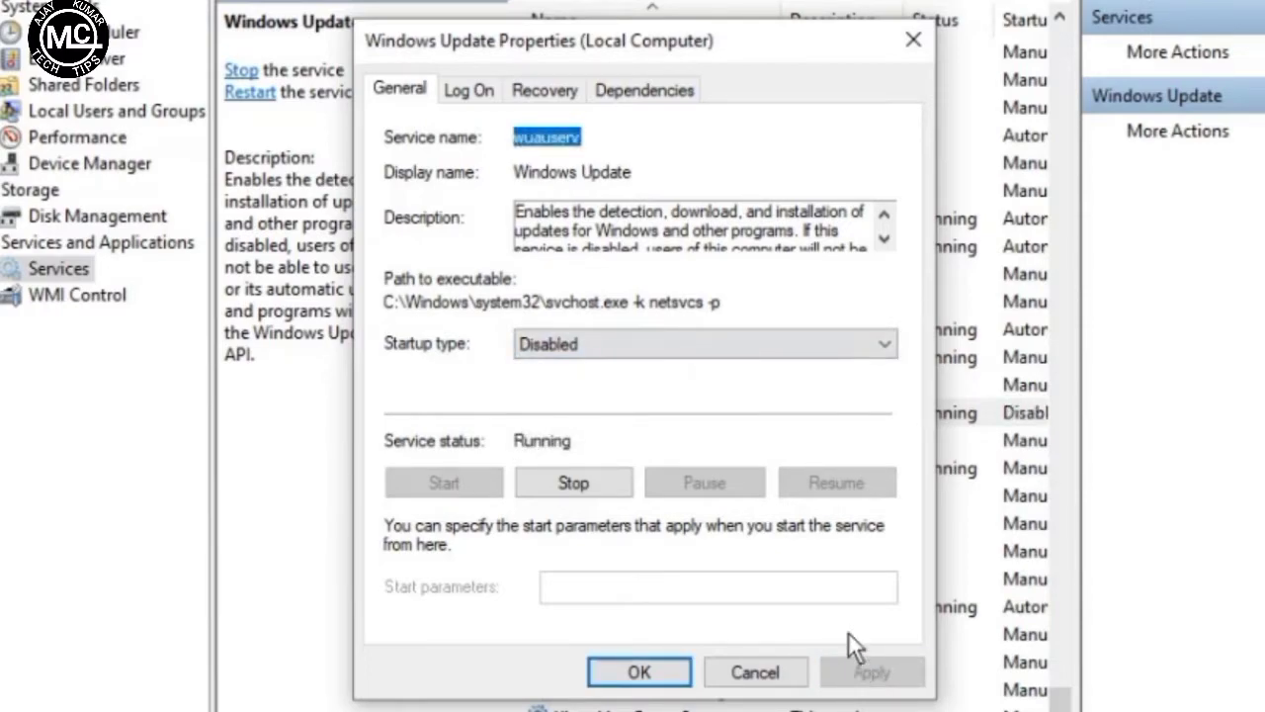
click(635, 668)
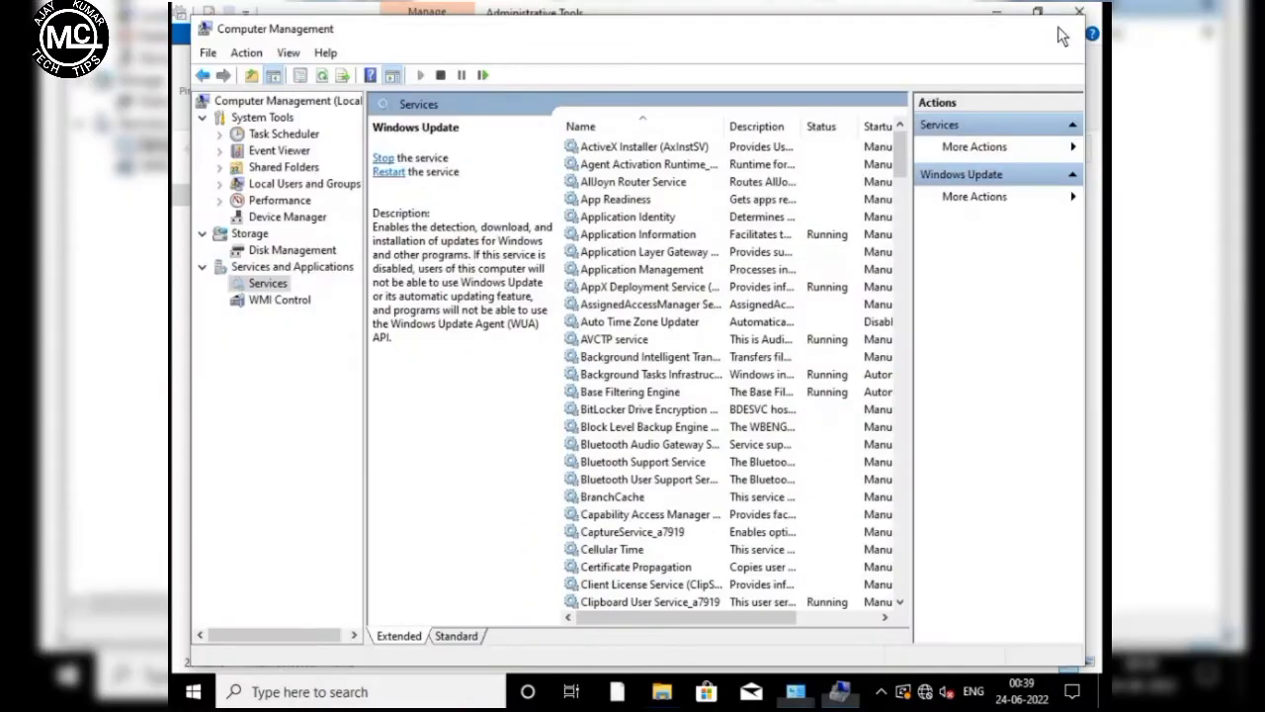
Close Computer Management, Administrative Tools and the Control Panel, and refresh the desktop.
click(1062, 33)
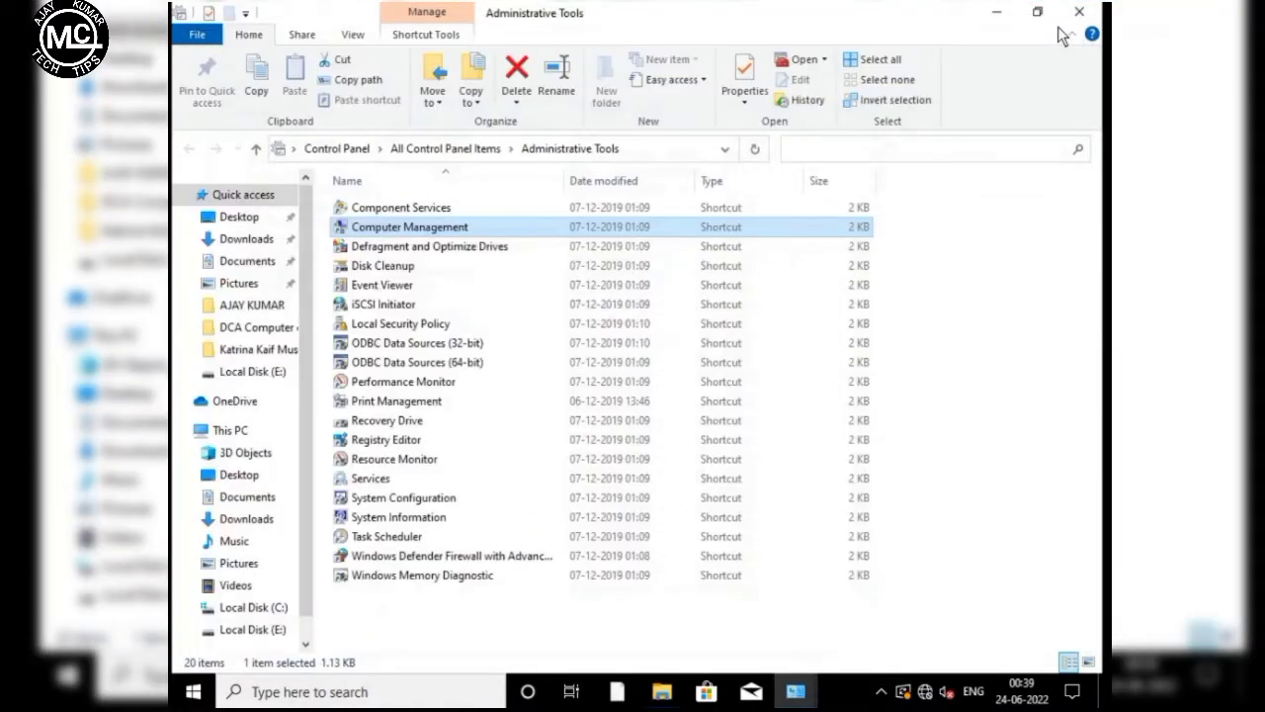
click(1079, 12)
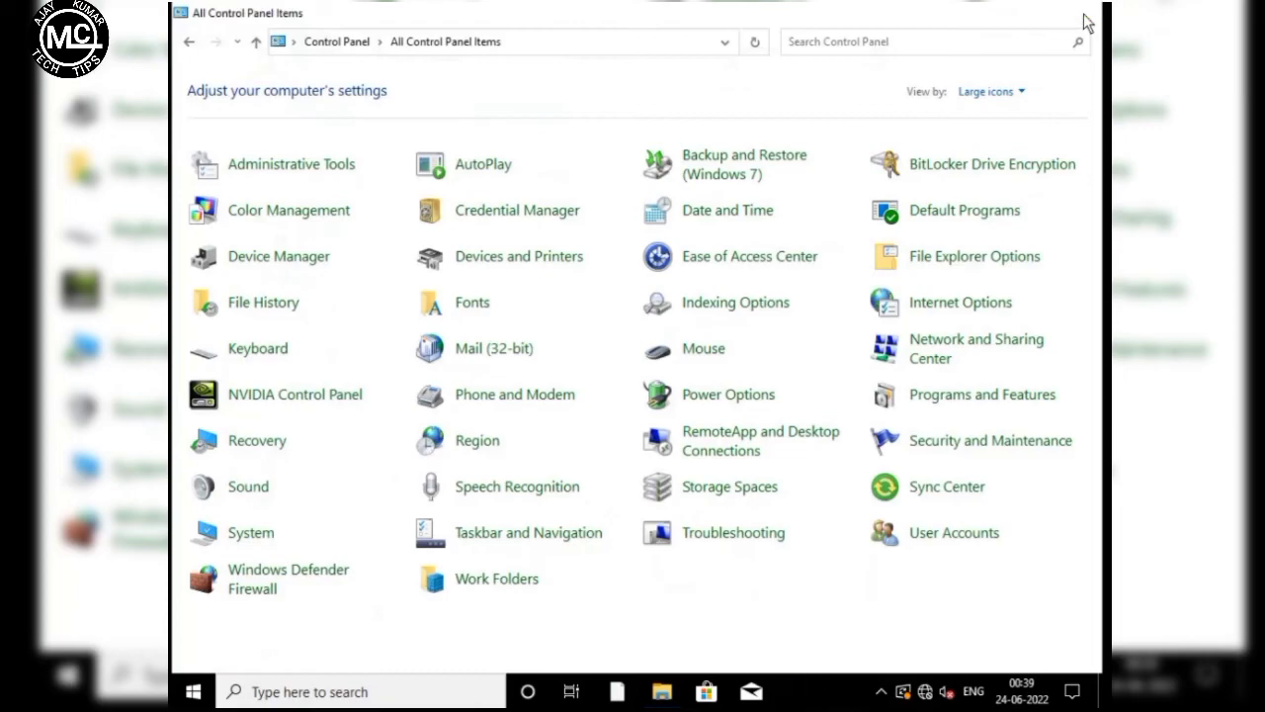
click(1079, 14)
right_click(861, 133)
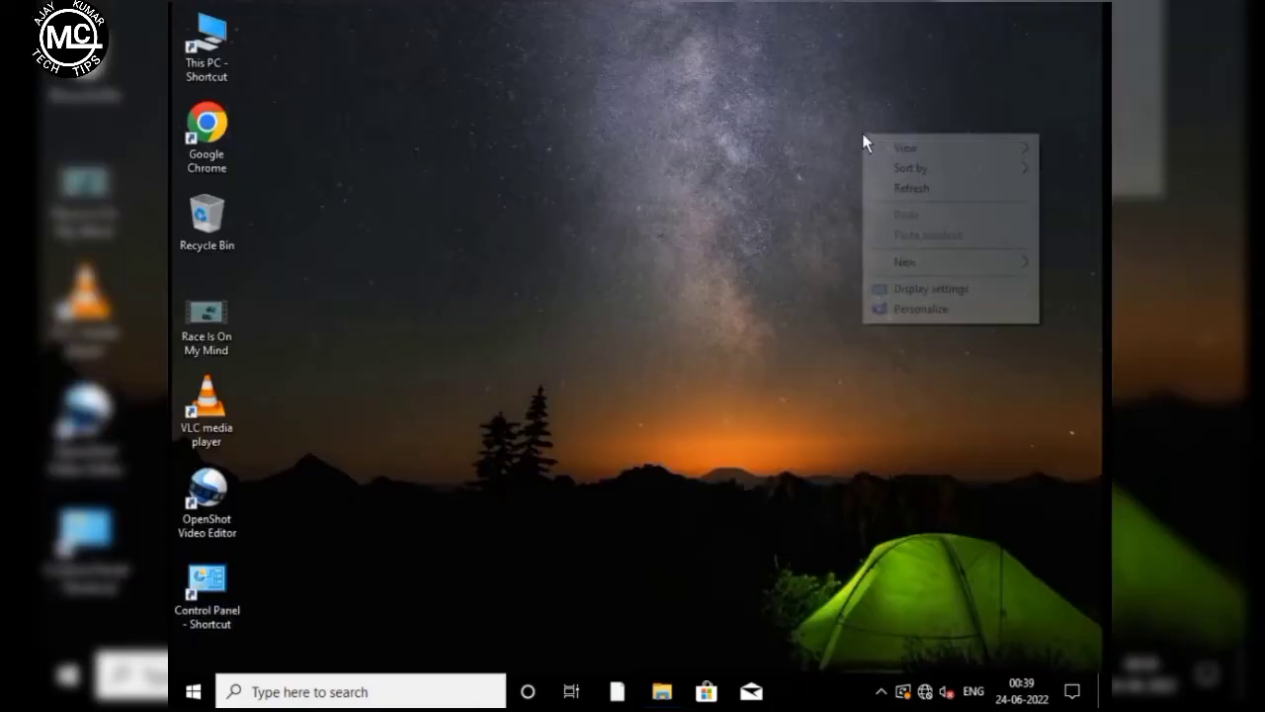
click(905, 189)
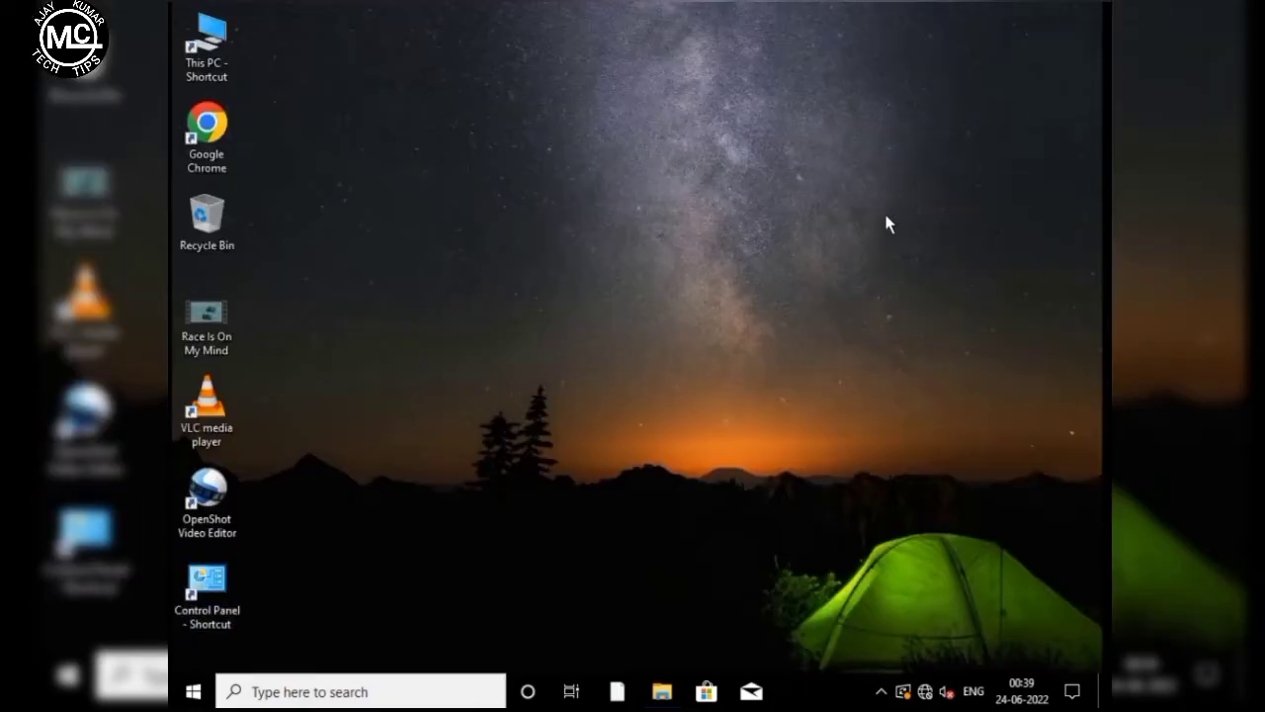
Find the Registry Editor with a Windows search and open it.
click(418, 694)
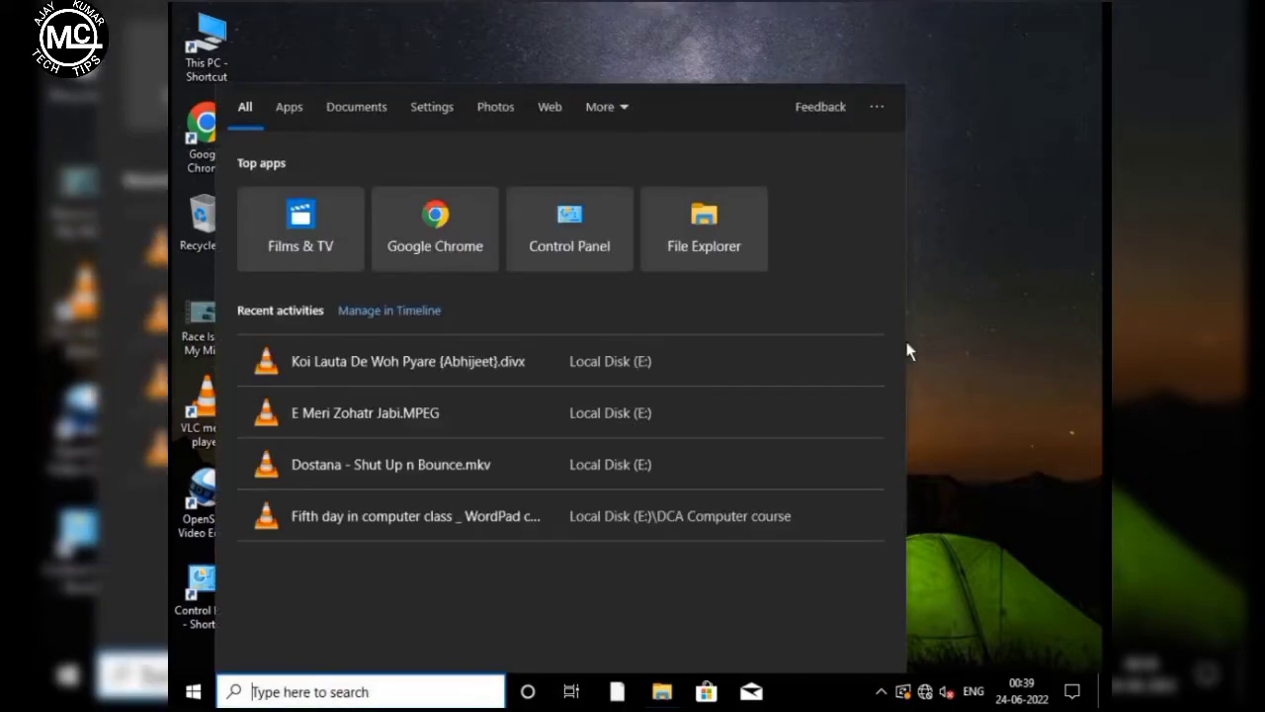
text(regi)
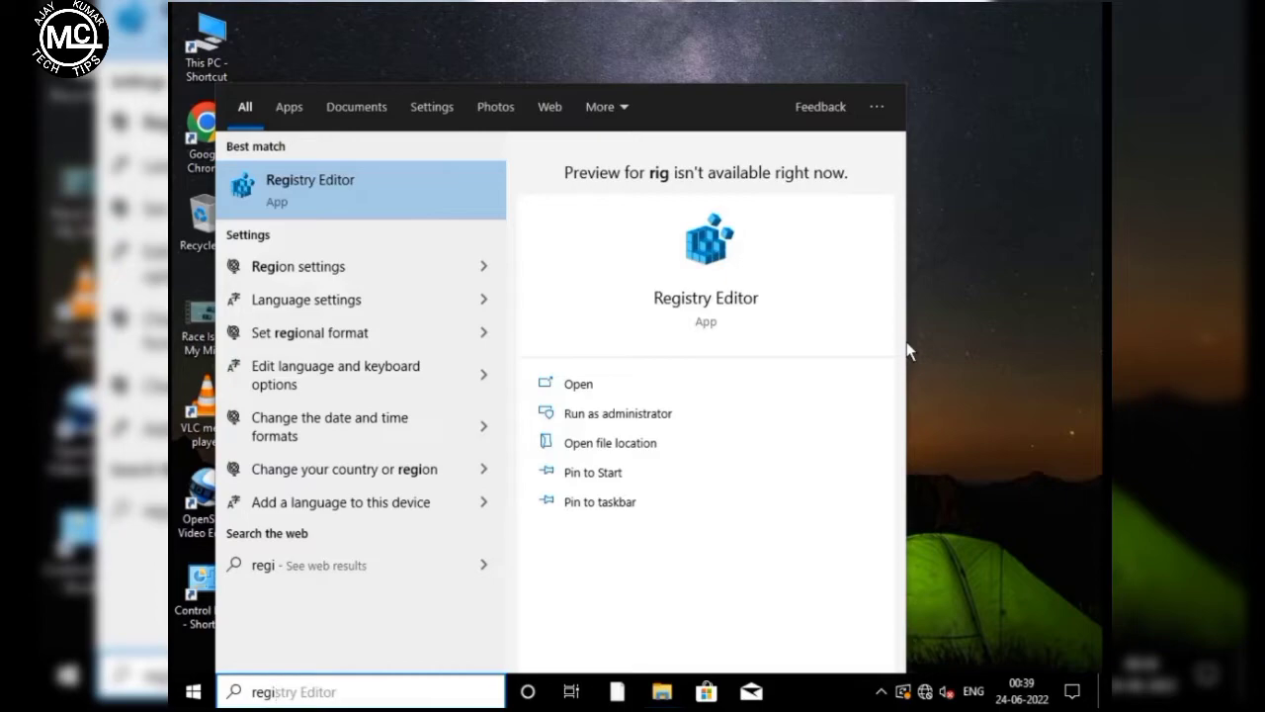
text(sty)
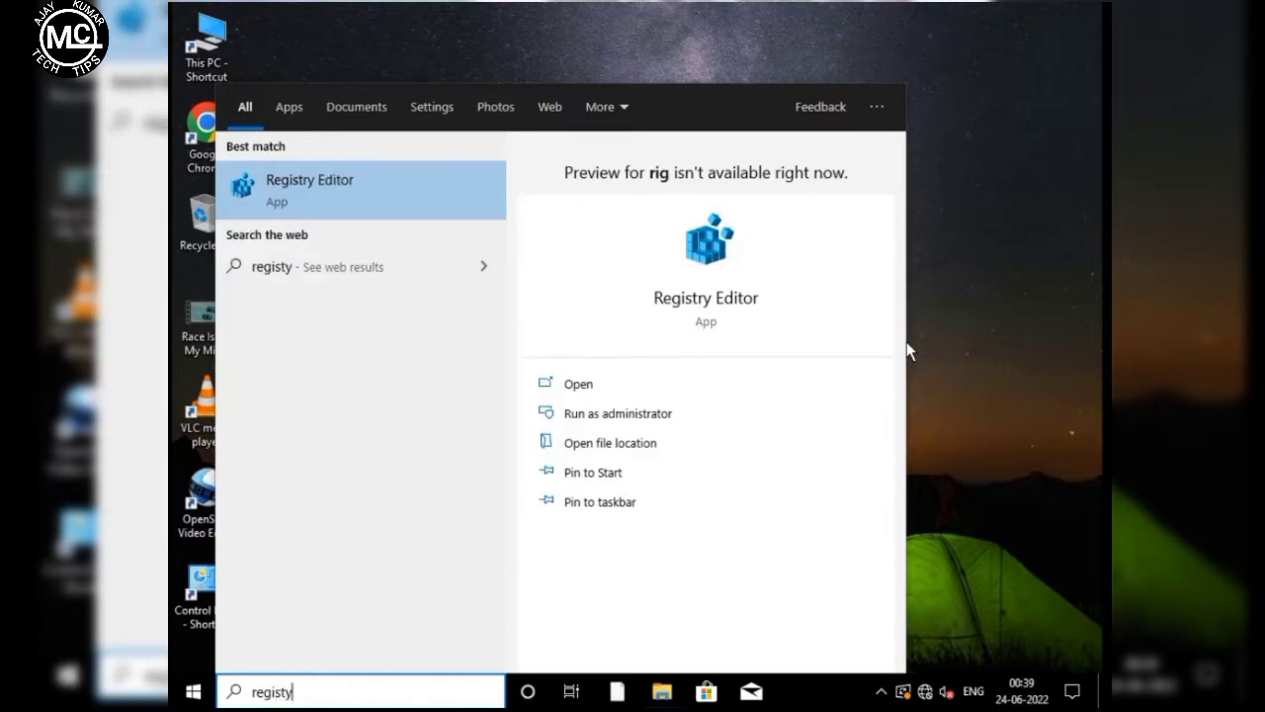
click(334, 188)
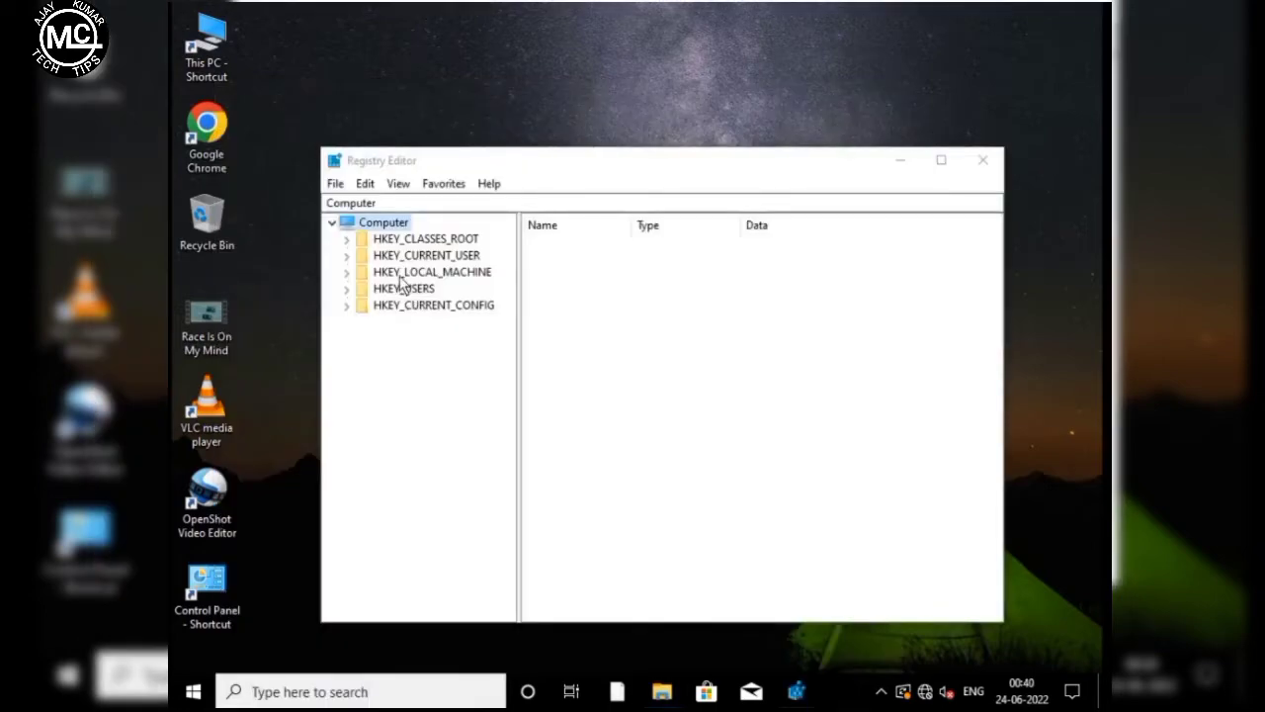
Expand the registry tree to HKEY_LOCAL_MACHINE\SOFTWARE\Policies\Microsoft\Windows and widen the key tree so its subkey names fit.
click(347, 273)
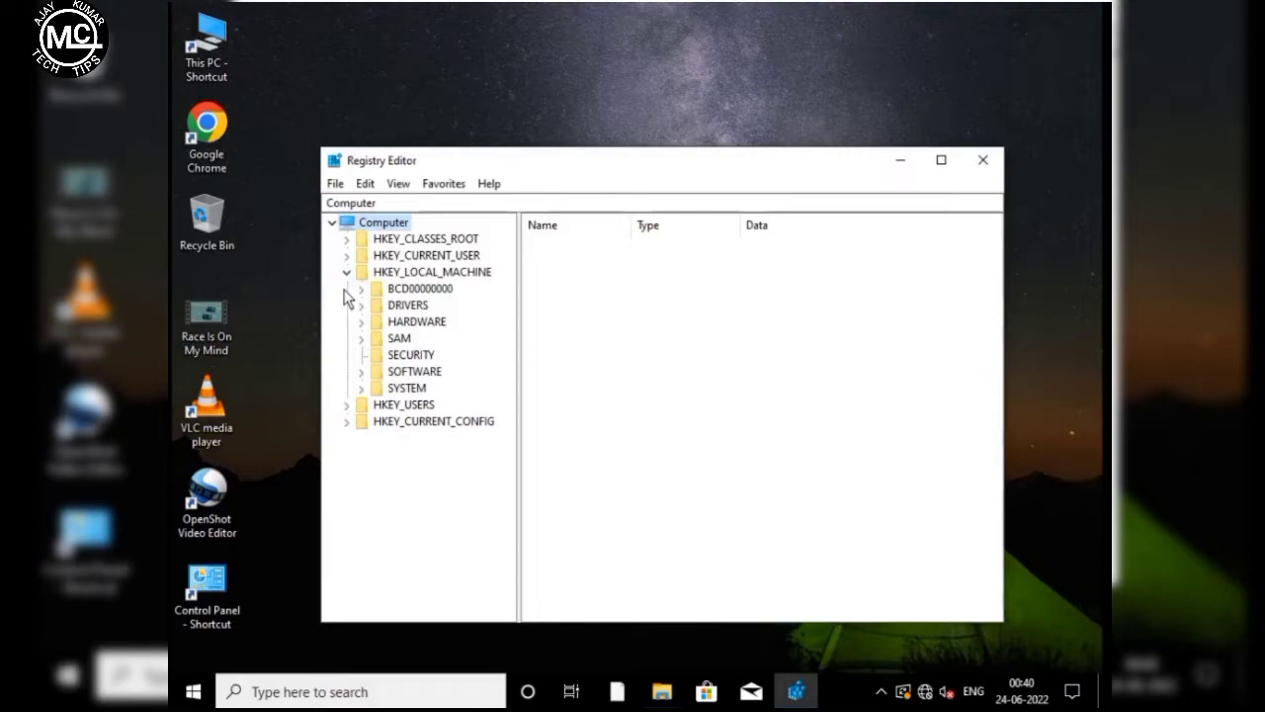
click(361, 371)
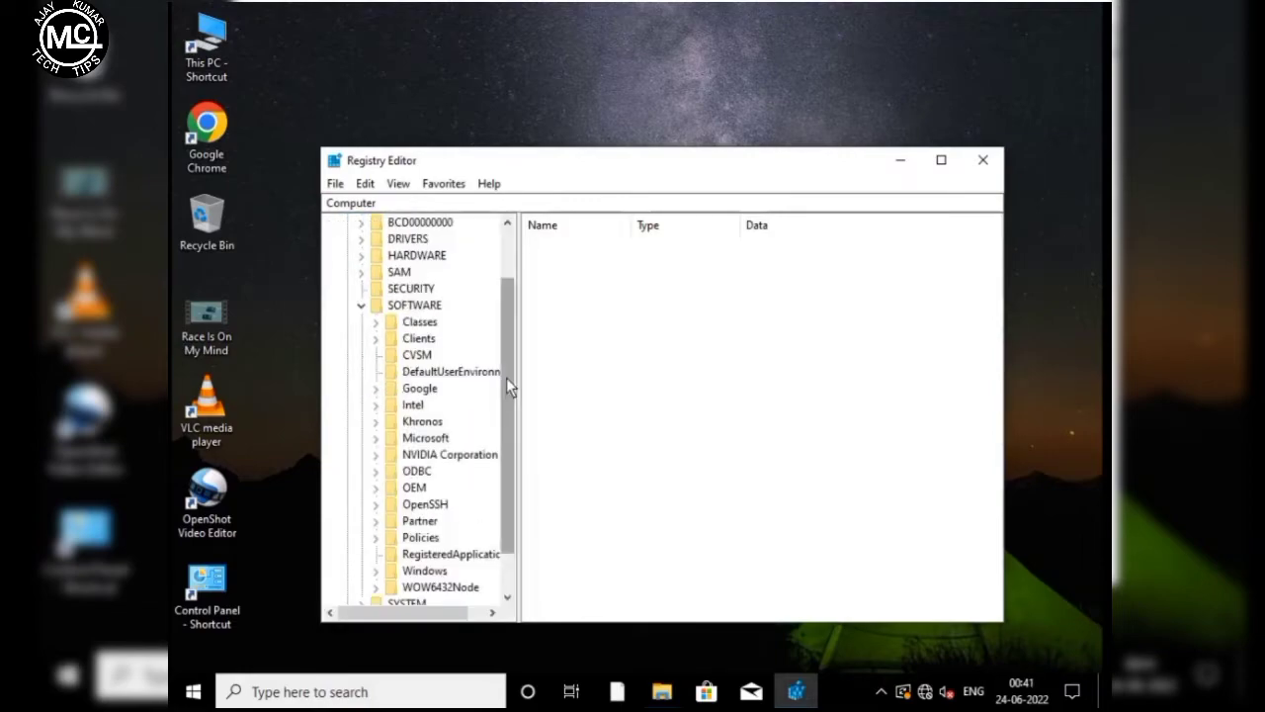
drag(506, 372, 505, 394)
drag(517, 291, 610, 285)
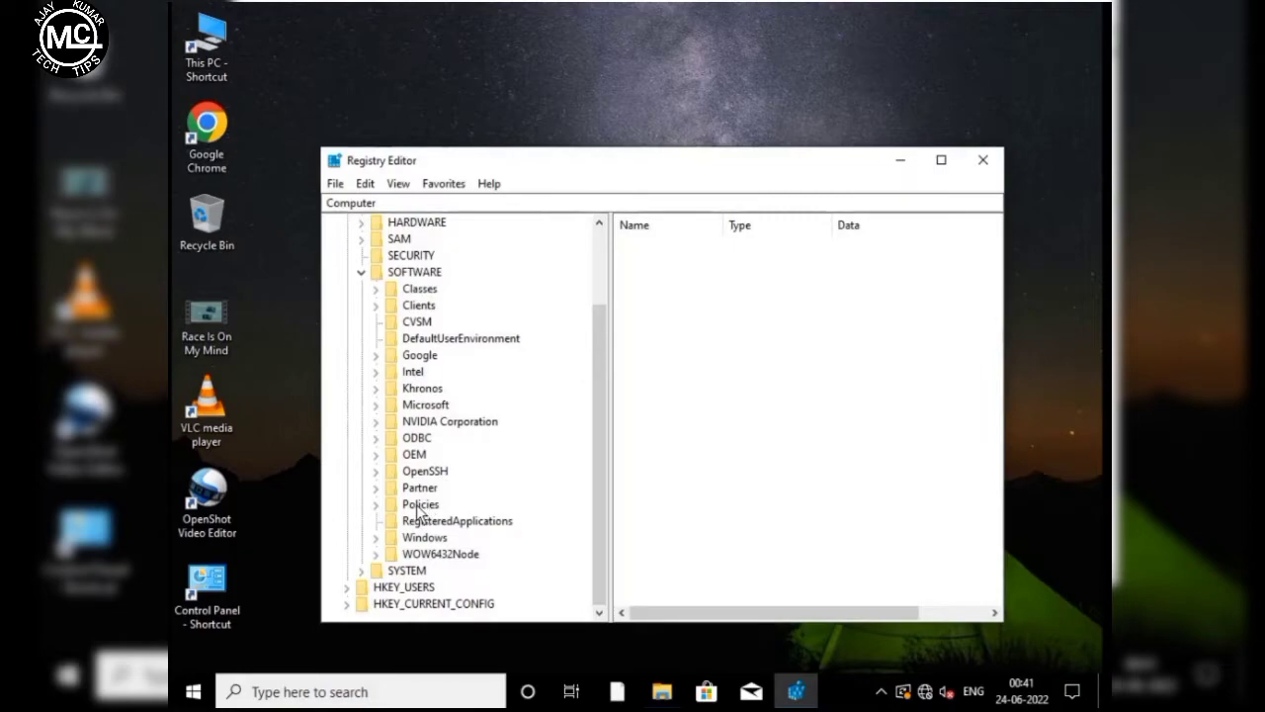
click(376, 505)
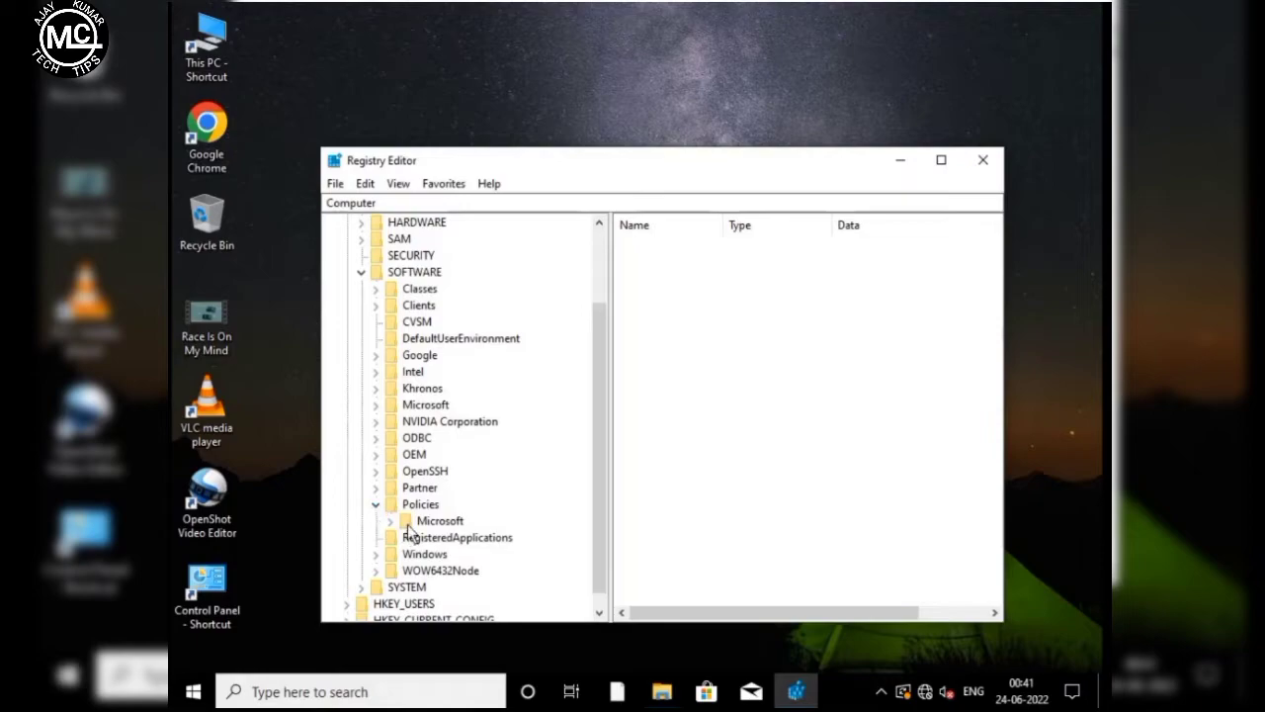
click(391, 521)
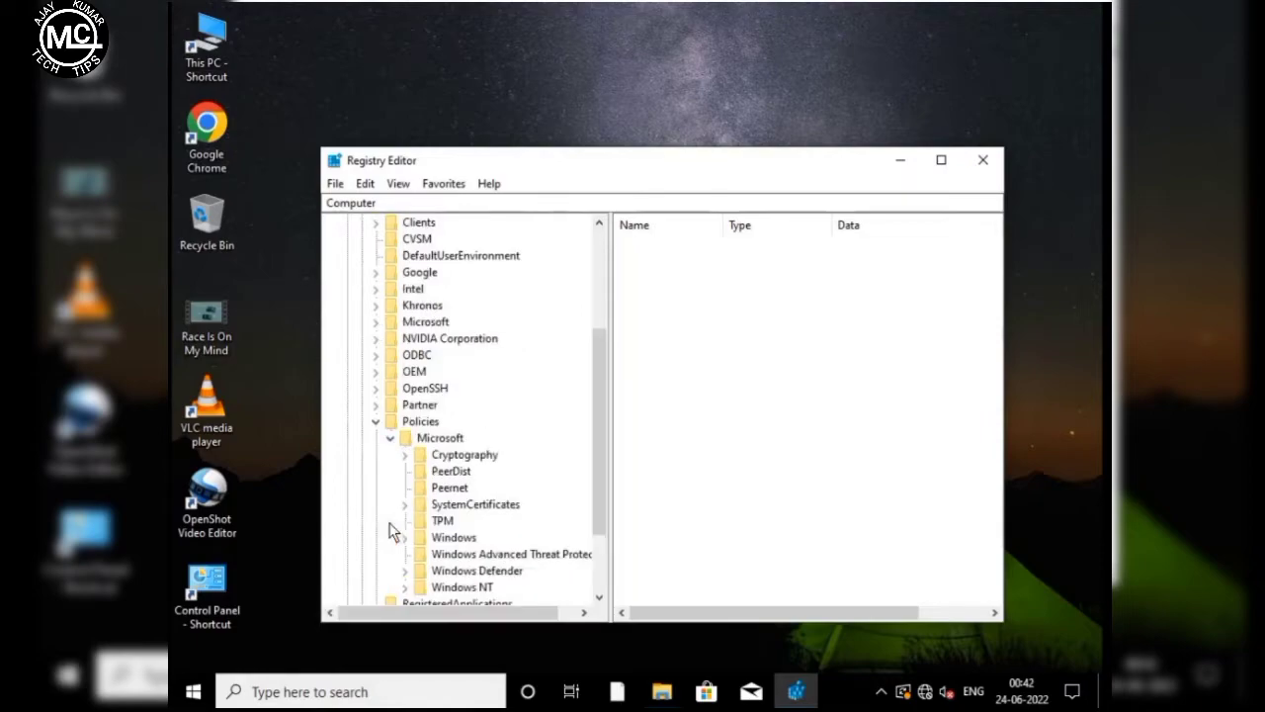
scroll(423, 521, down, 1)
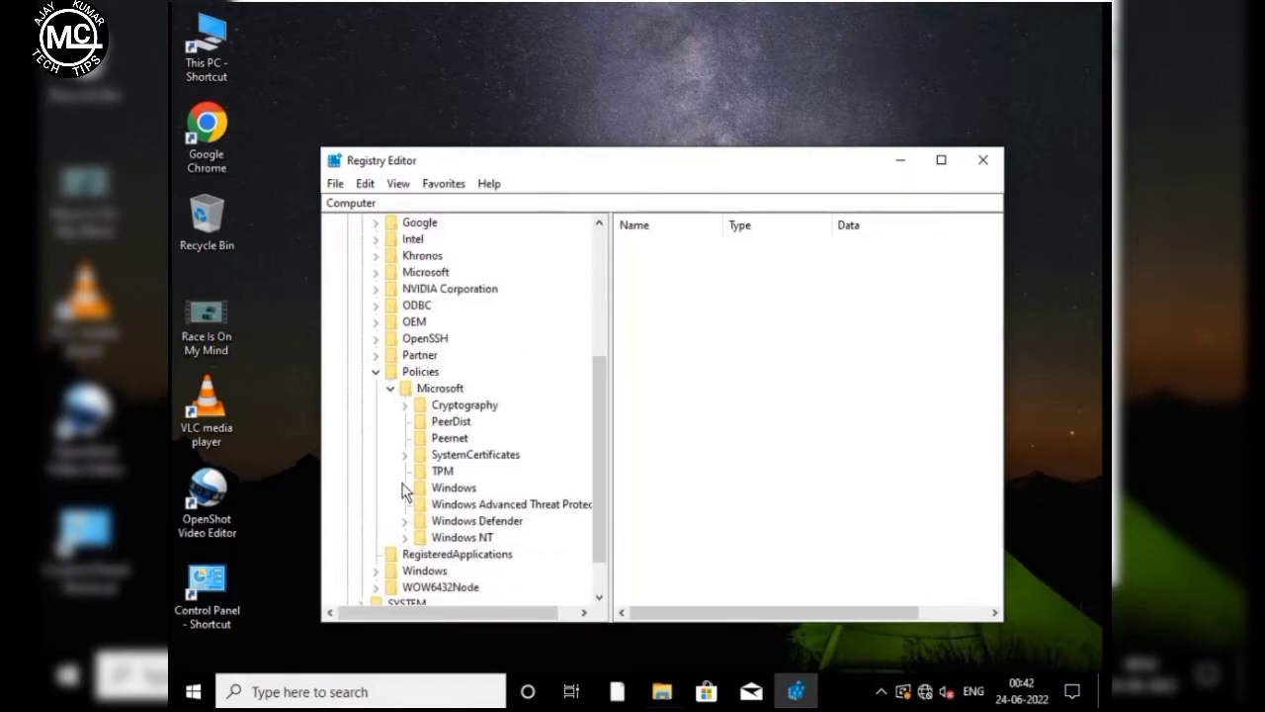
click(404, 487)
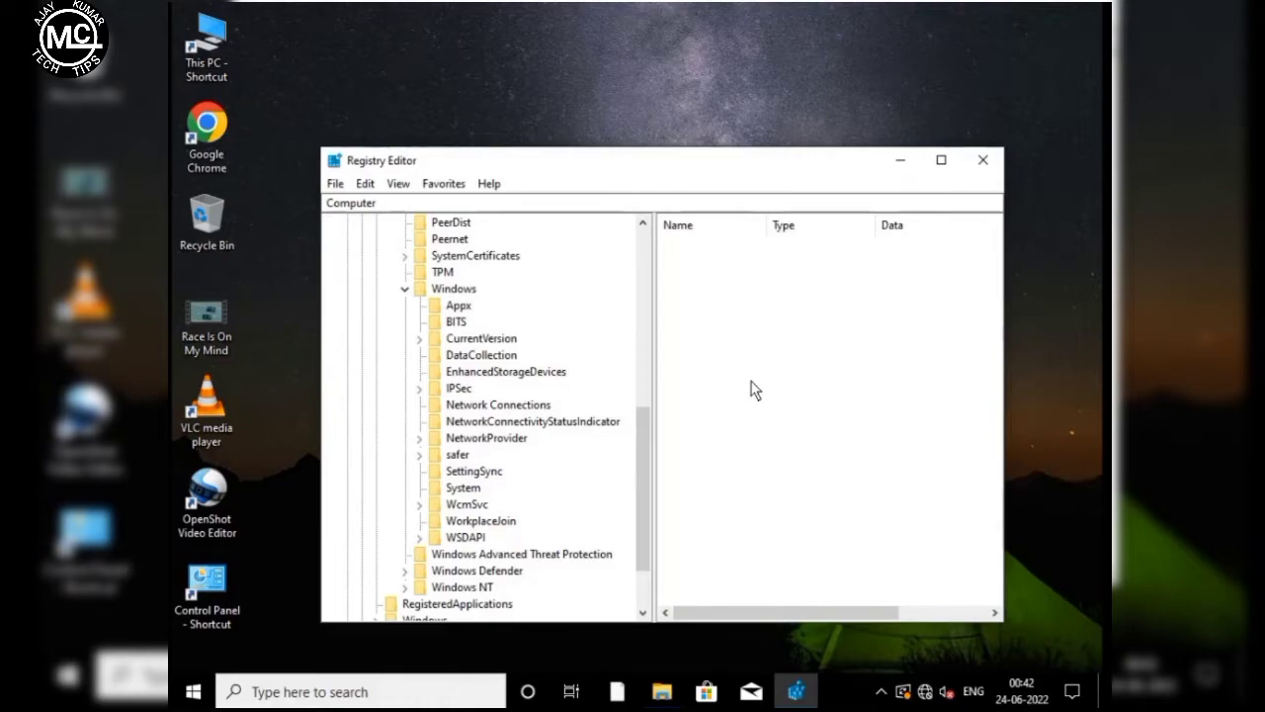
Create a new key named "windows update" under HKEY_LOCAL_MACHINE\SOFTWARE\Policies\Microsoft\Windows.
right_click(440, 294)
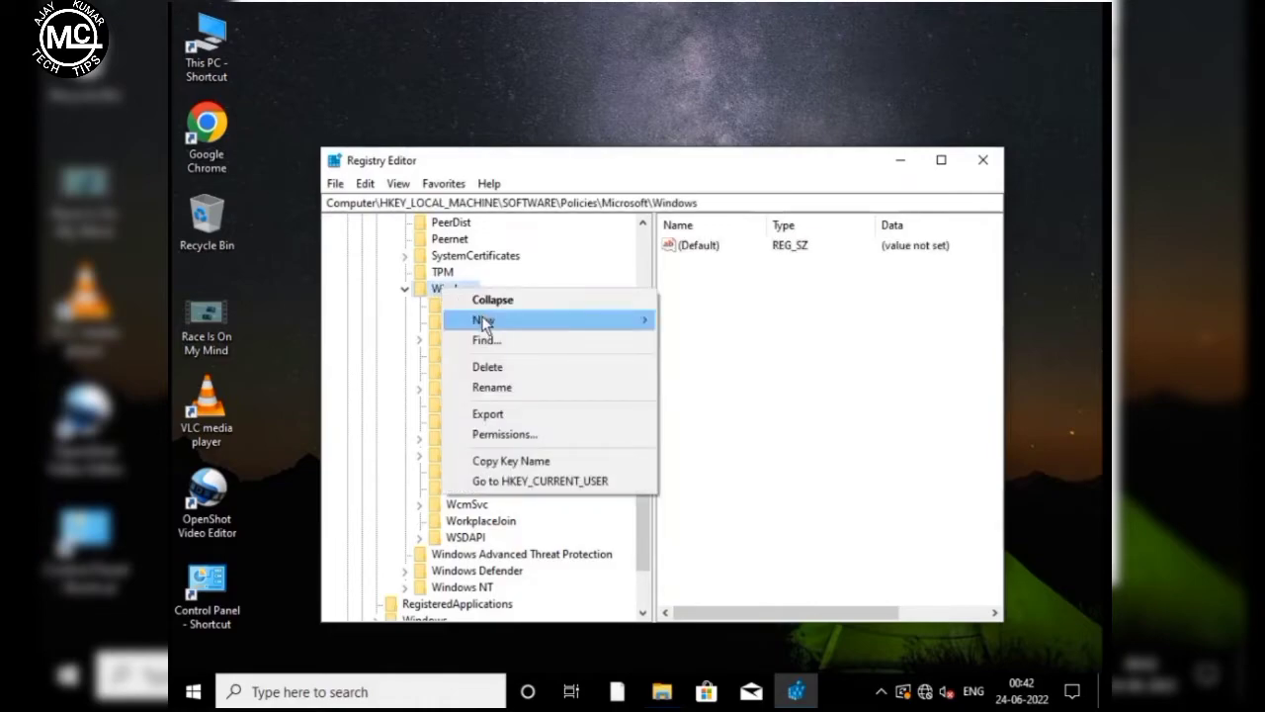
mouse_move(482, 326)
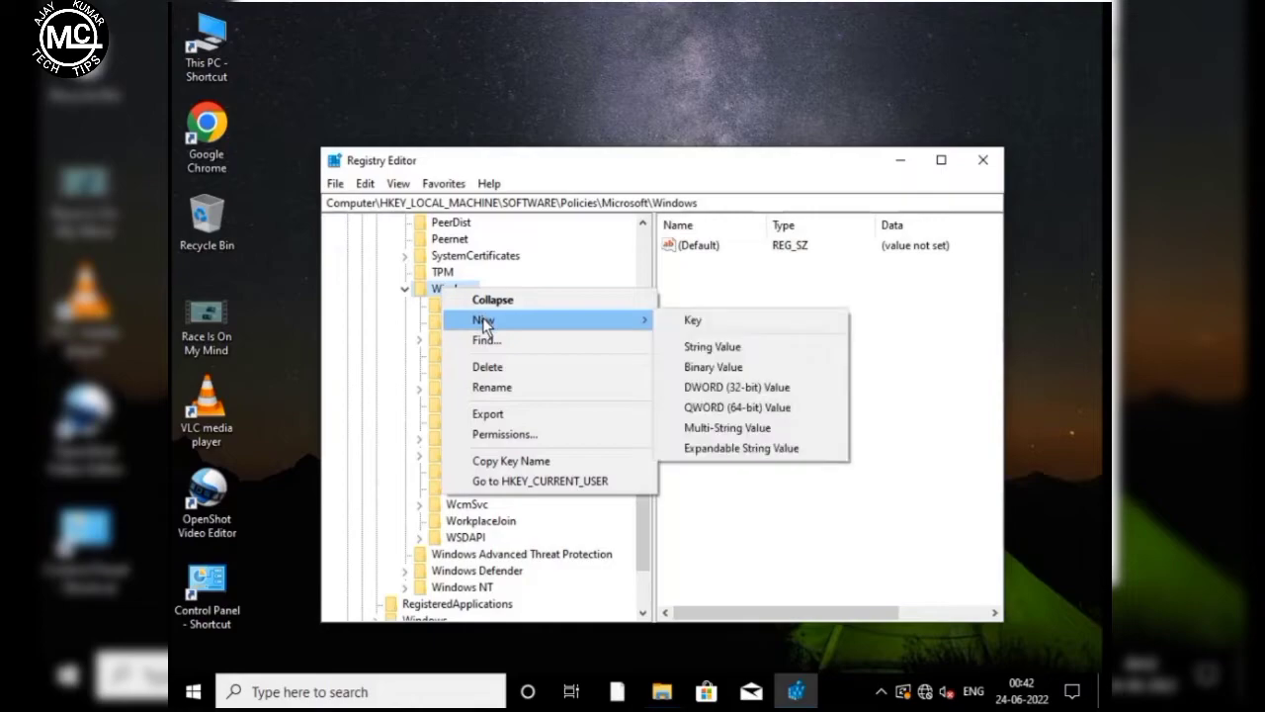
click(690, 321)
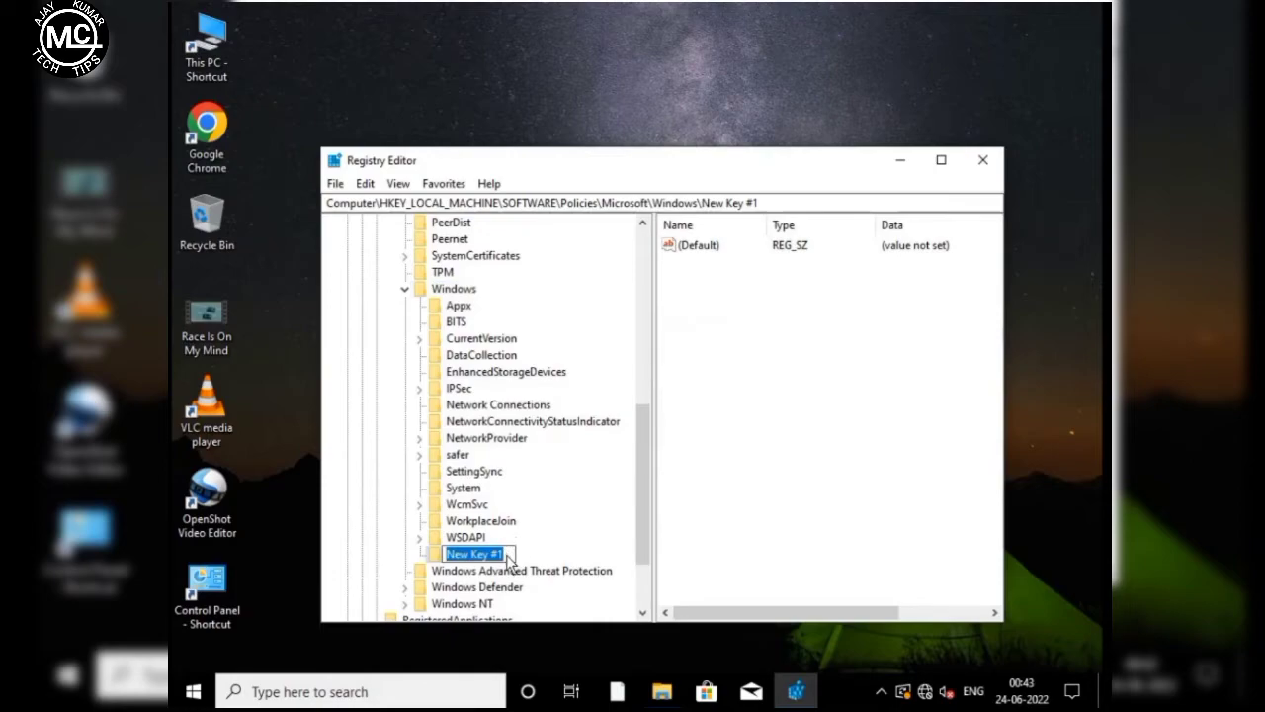
key(BackSpace)
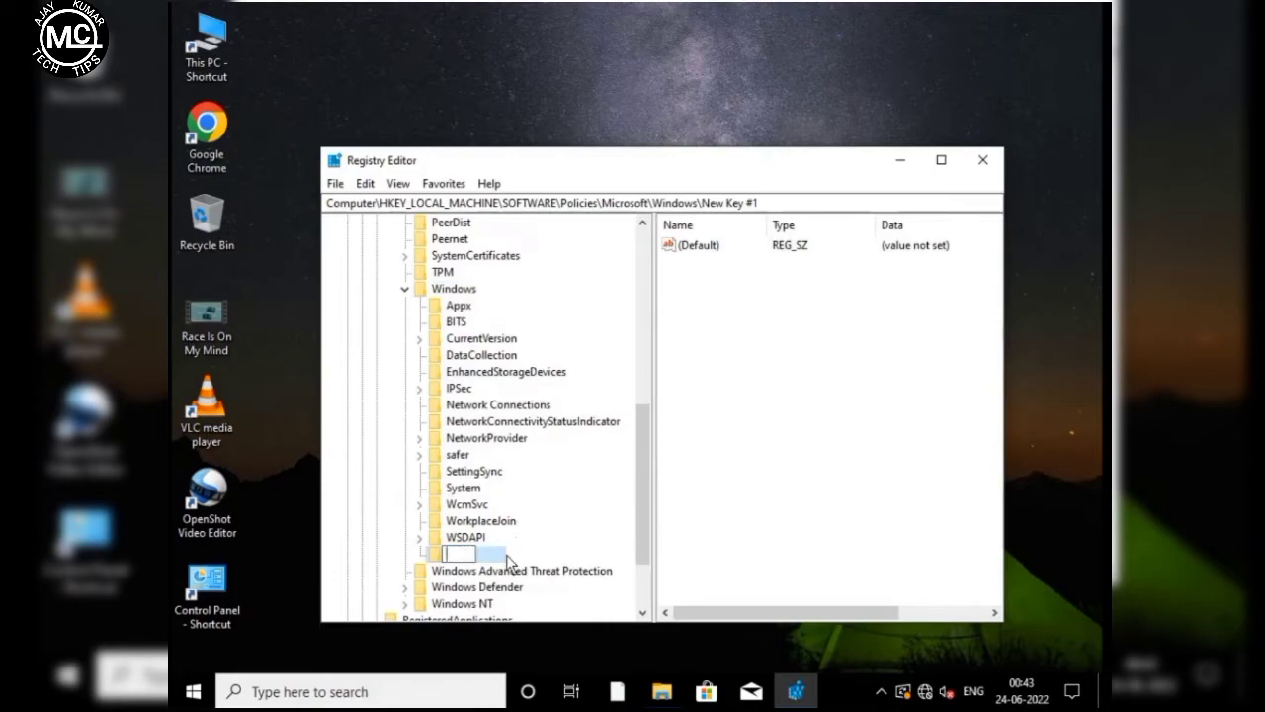
text(windows update)
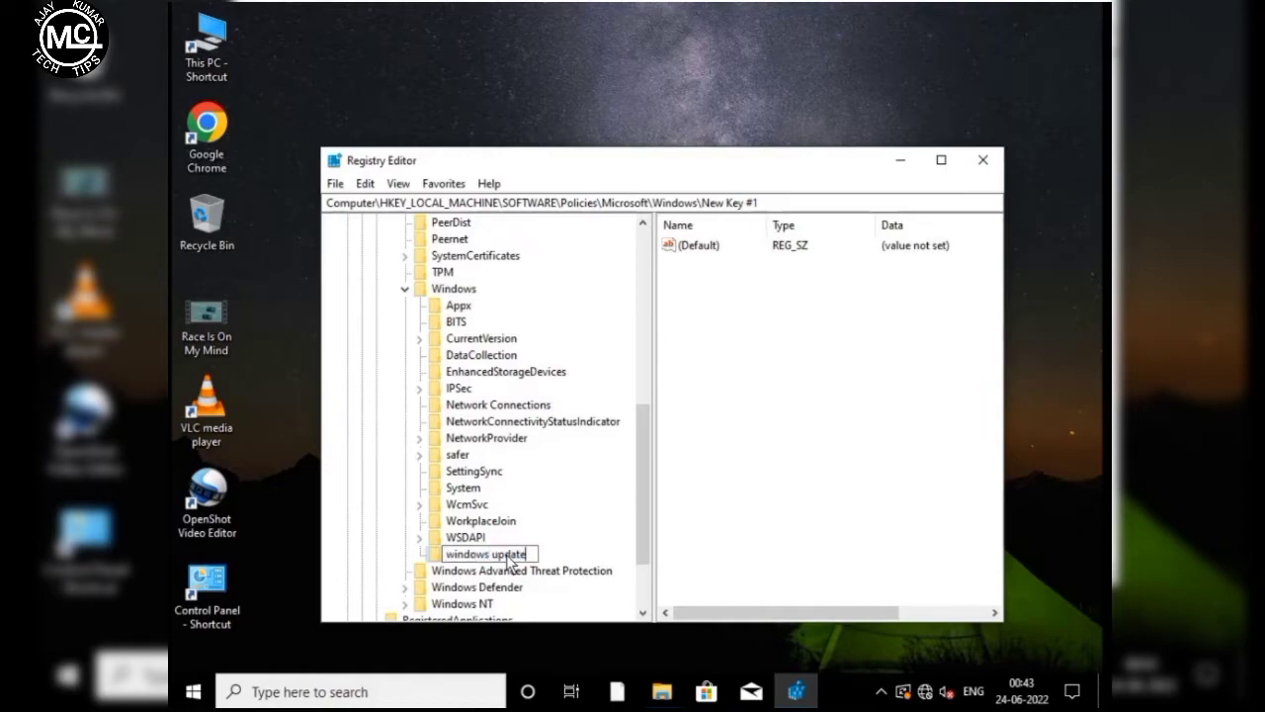
key(Return)
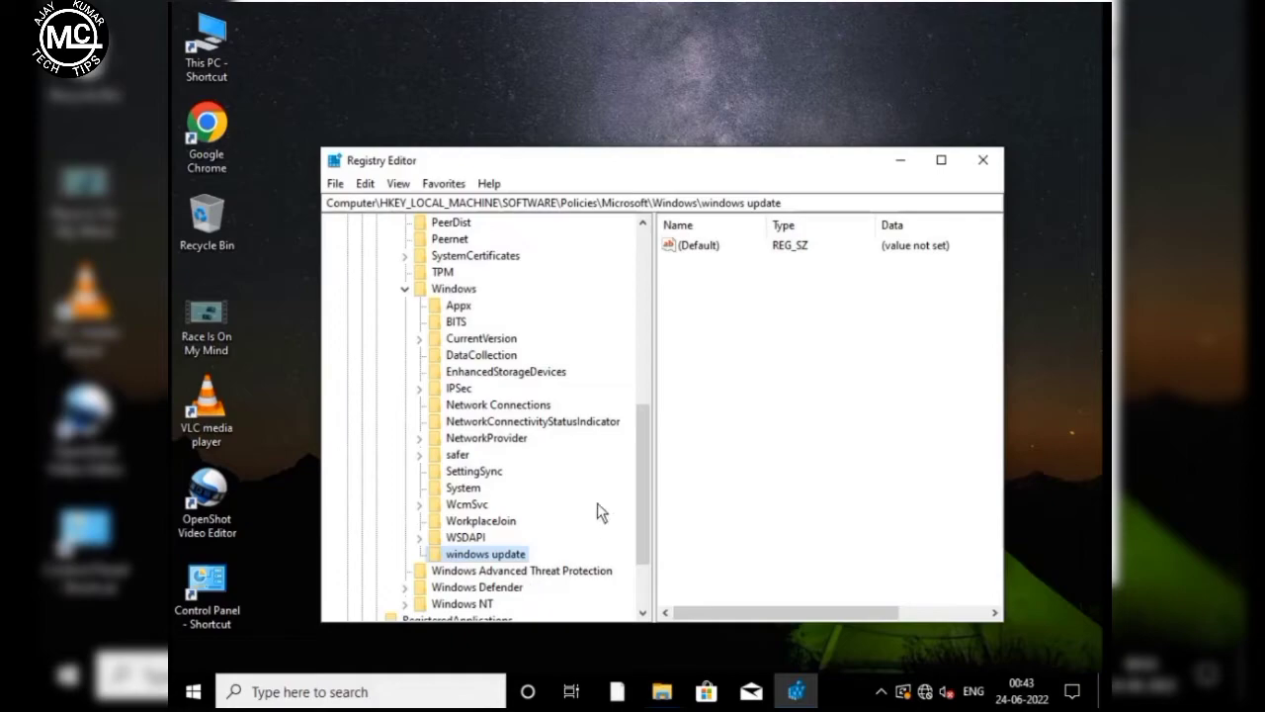
Create a subkey named "AU" inside the "windows update" key.
right_click(483, 560)
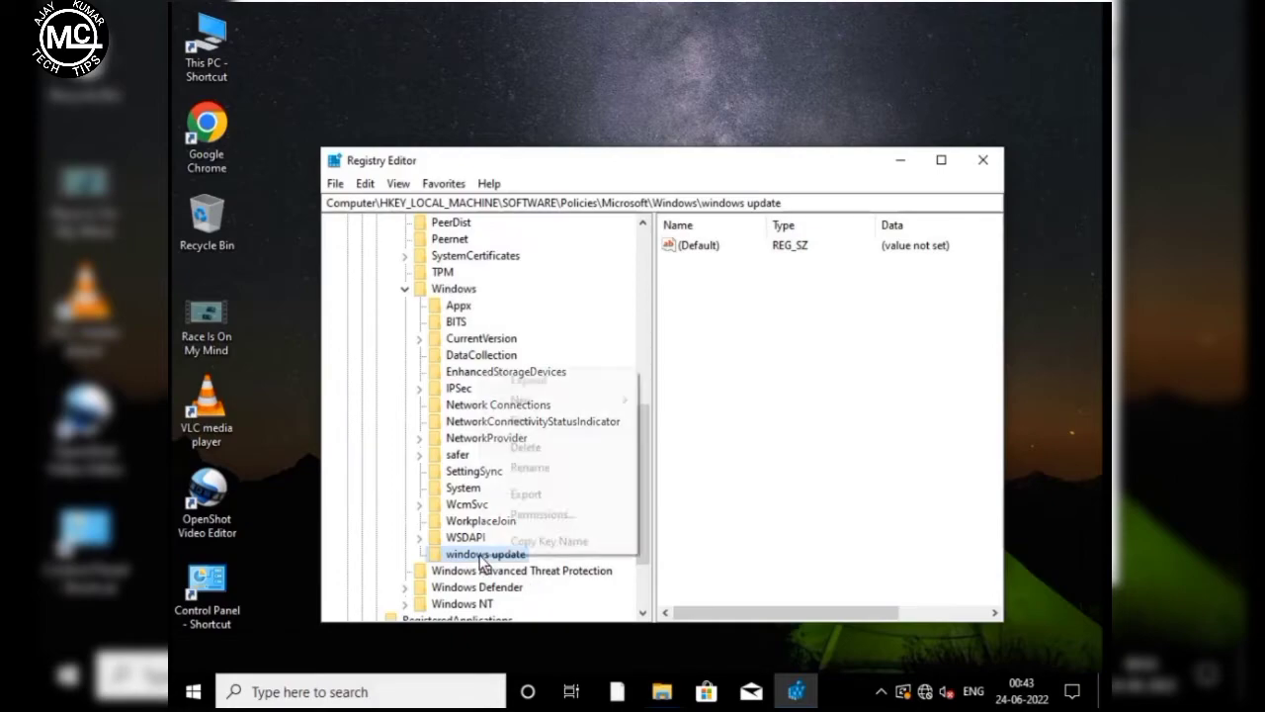
mouse_move(523, 407)
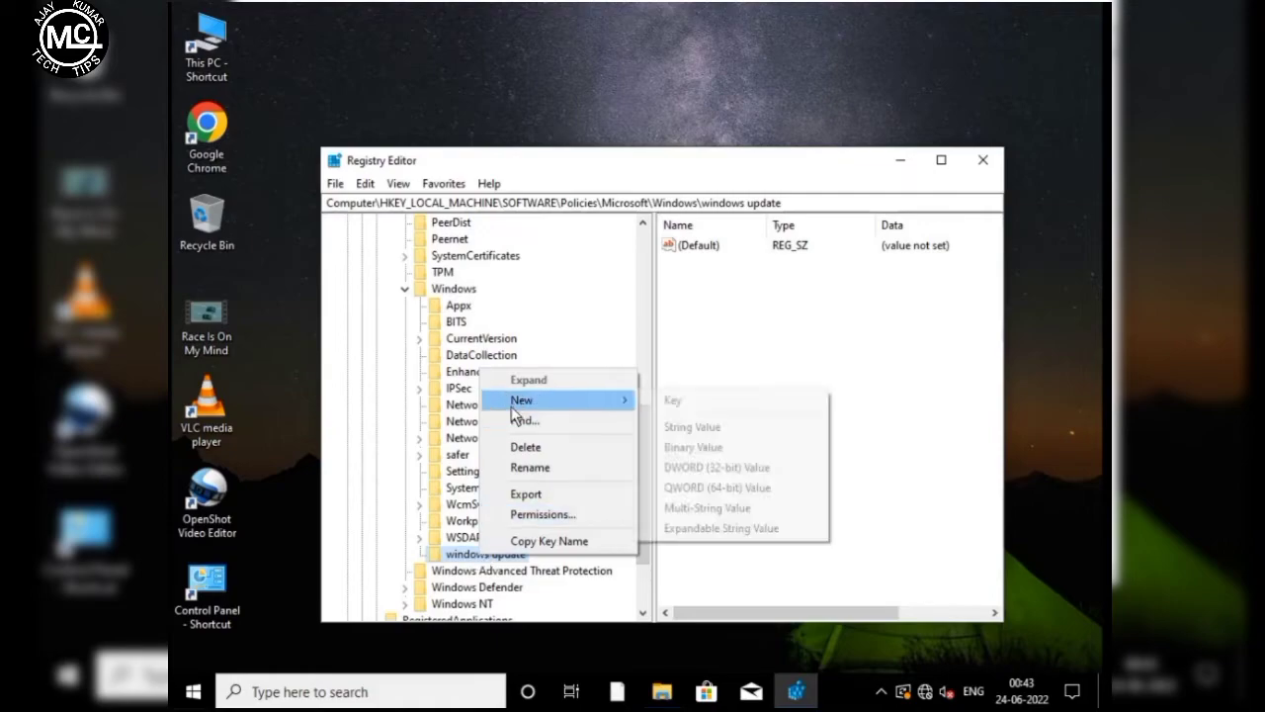
click(702, 401)
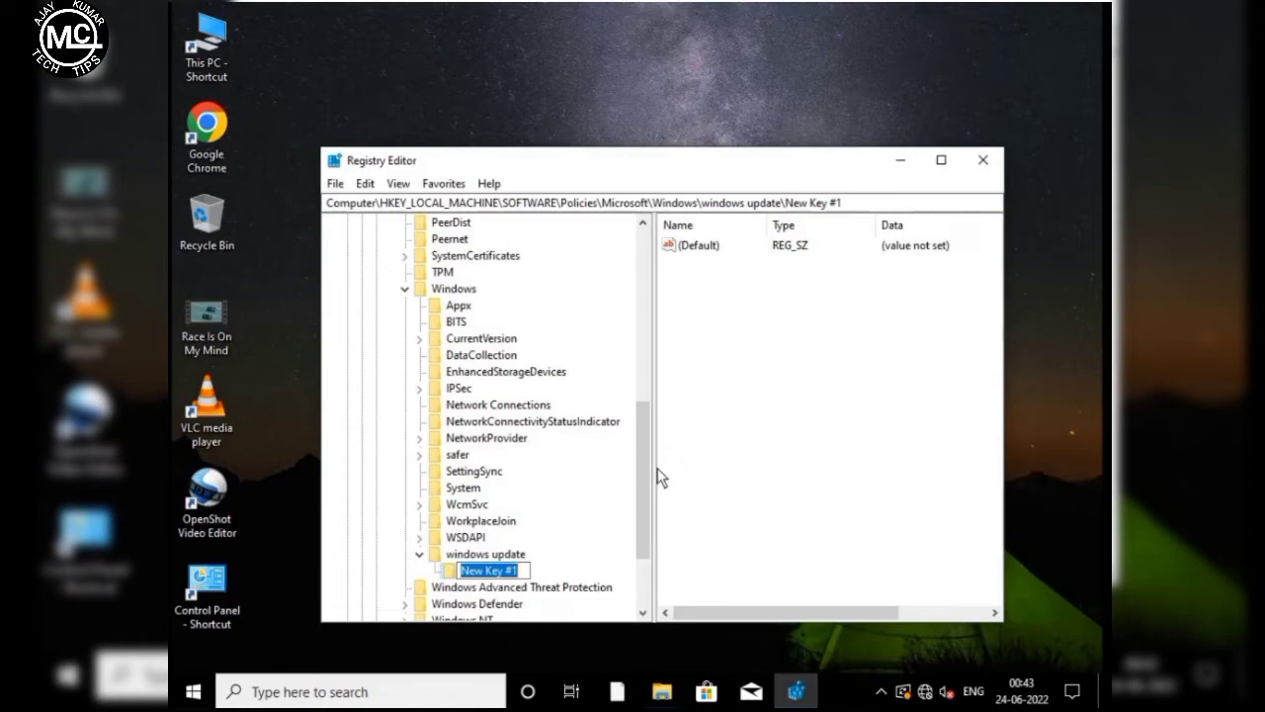
key(BackSpace)
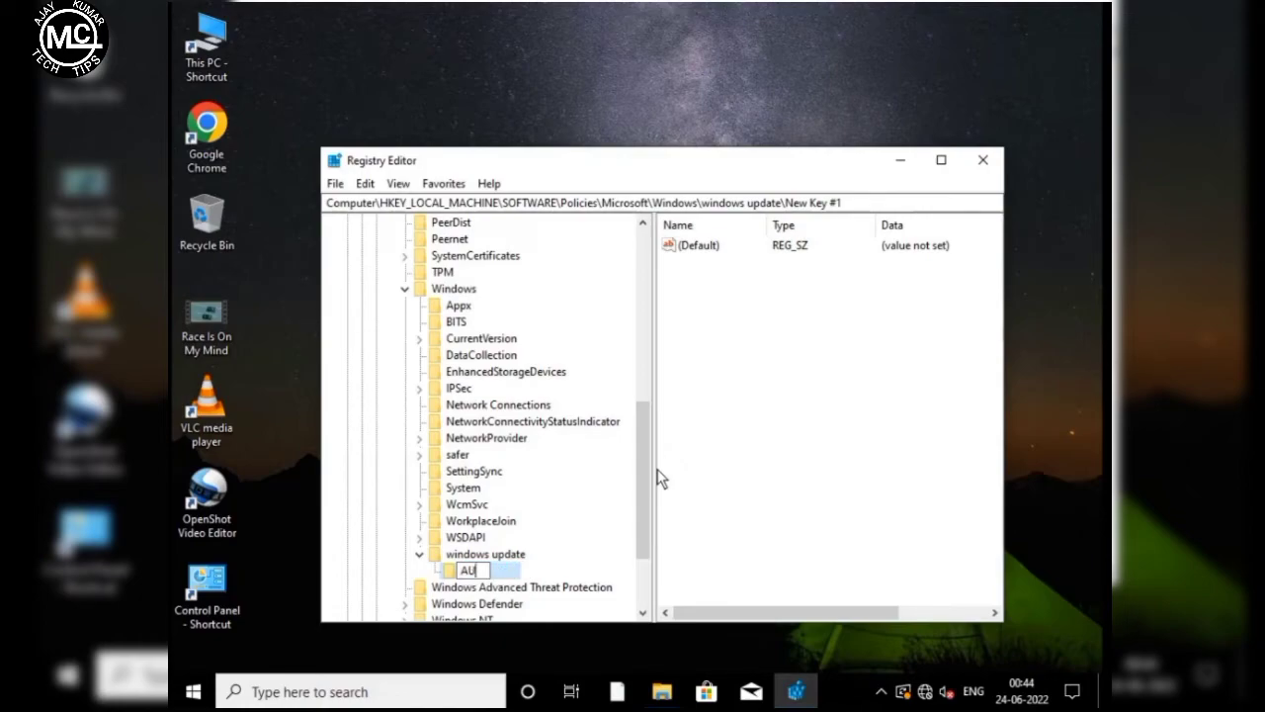
text(AU)
key(Return)
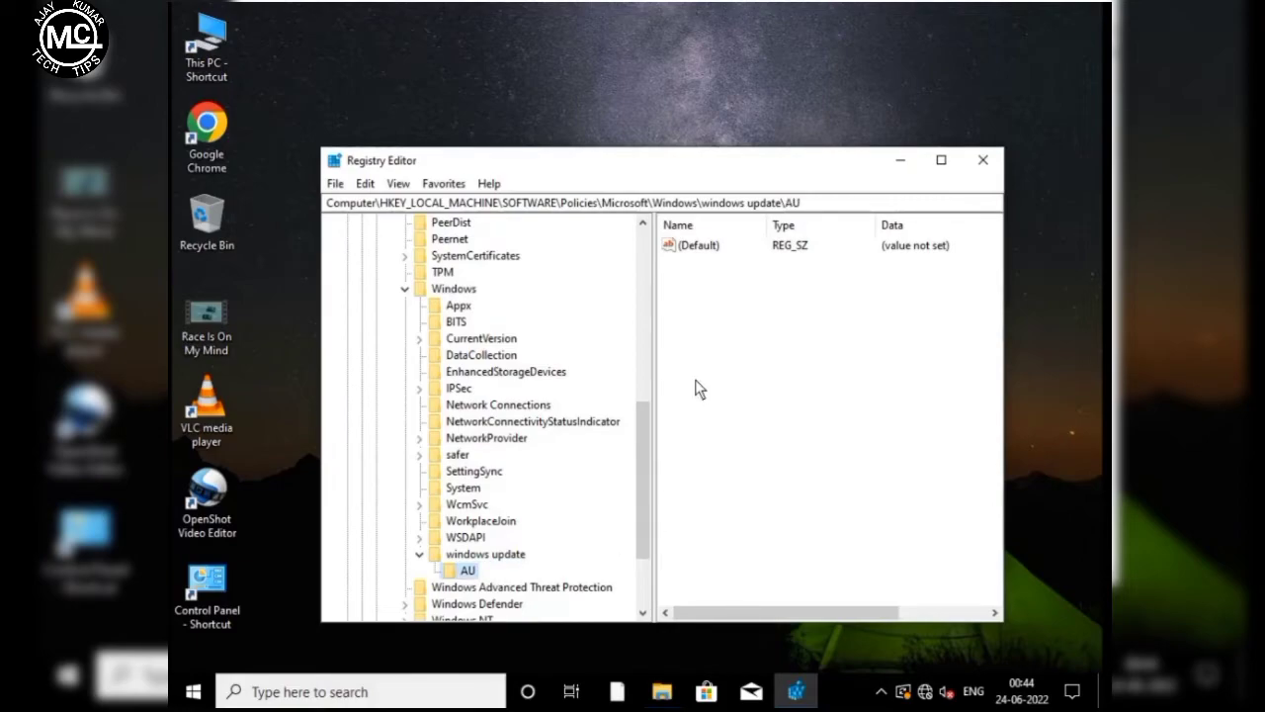
Add a QWORD (64-bit) value named "no auto update" to the AU key.
click(721, 331)
right_click(720, 322)
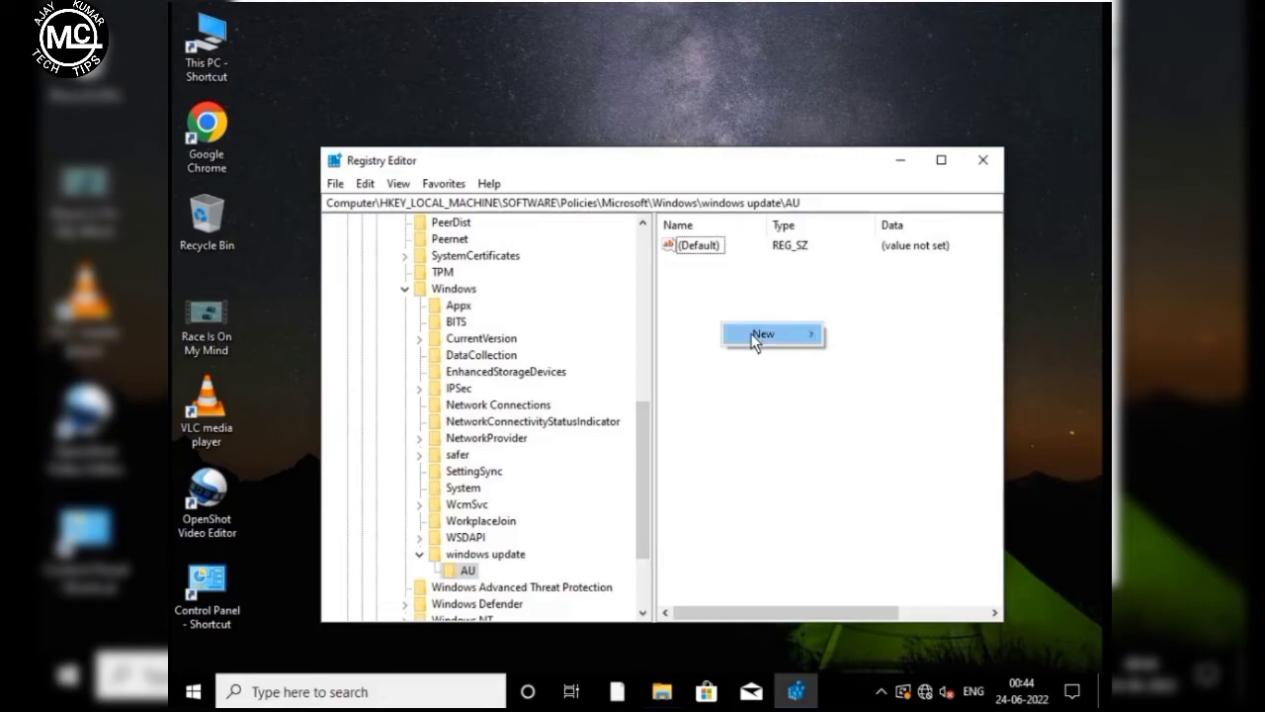
mouse_move(774, 335)
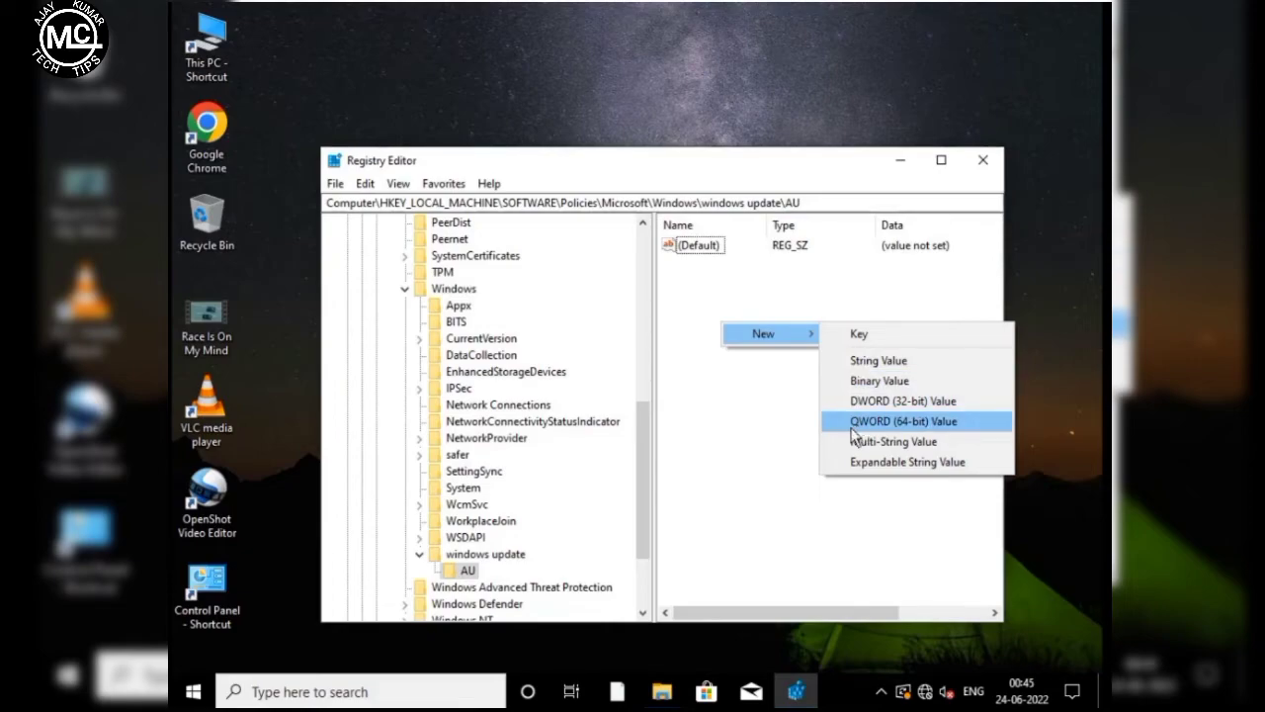
click(869, 420)
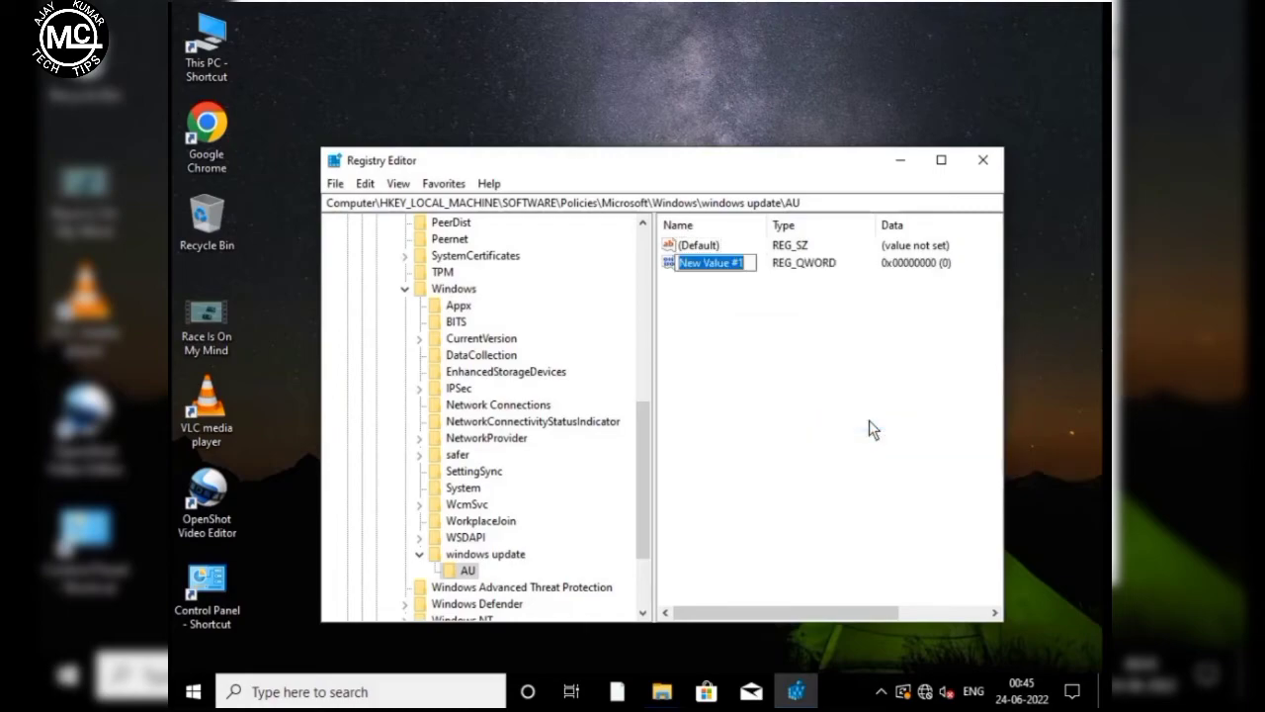
text(n)
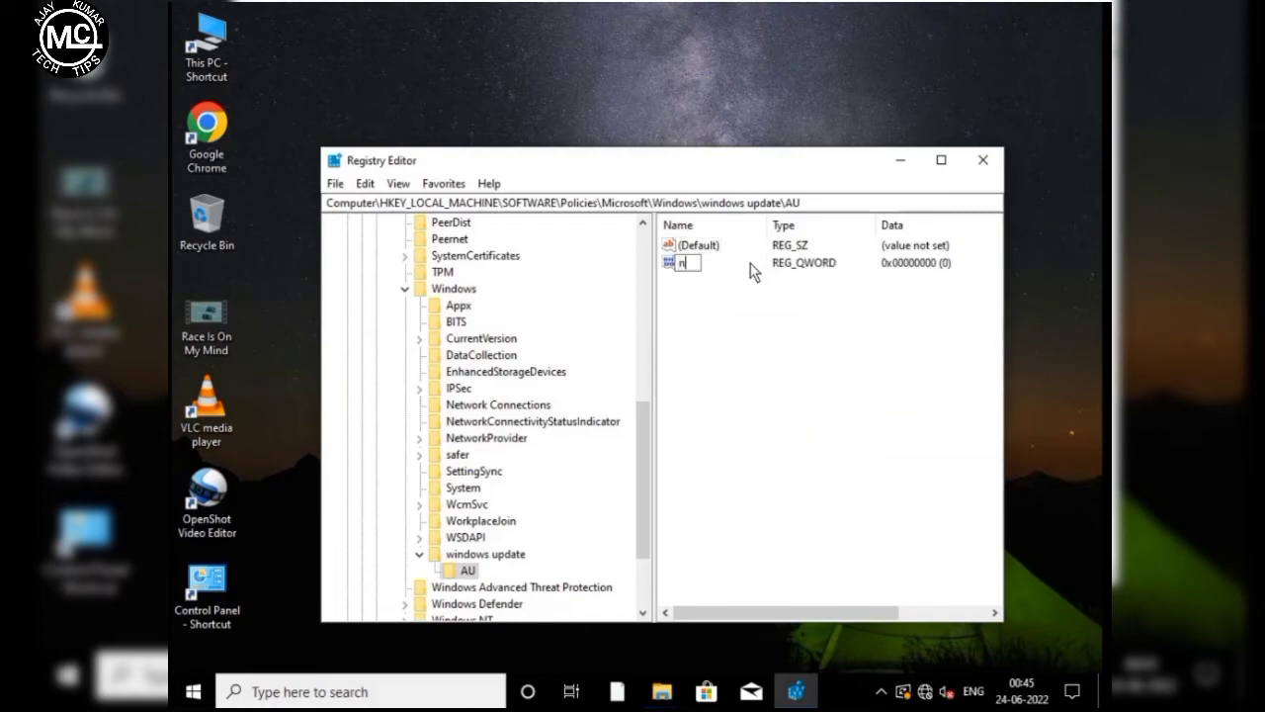
text(o auto update)
key(Return)
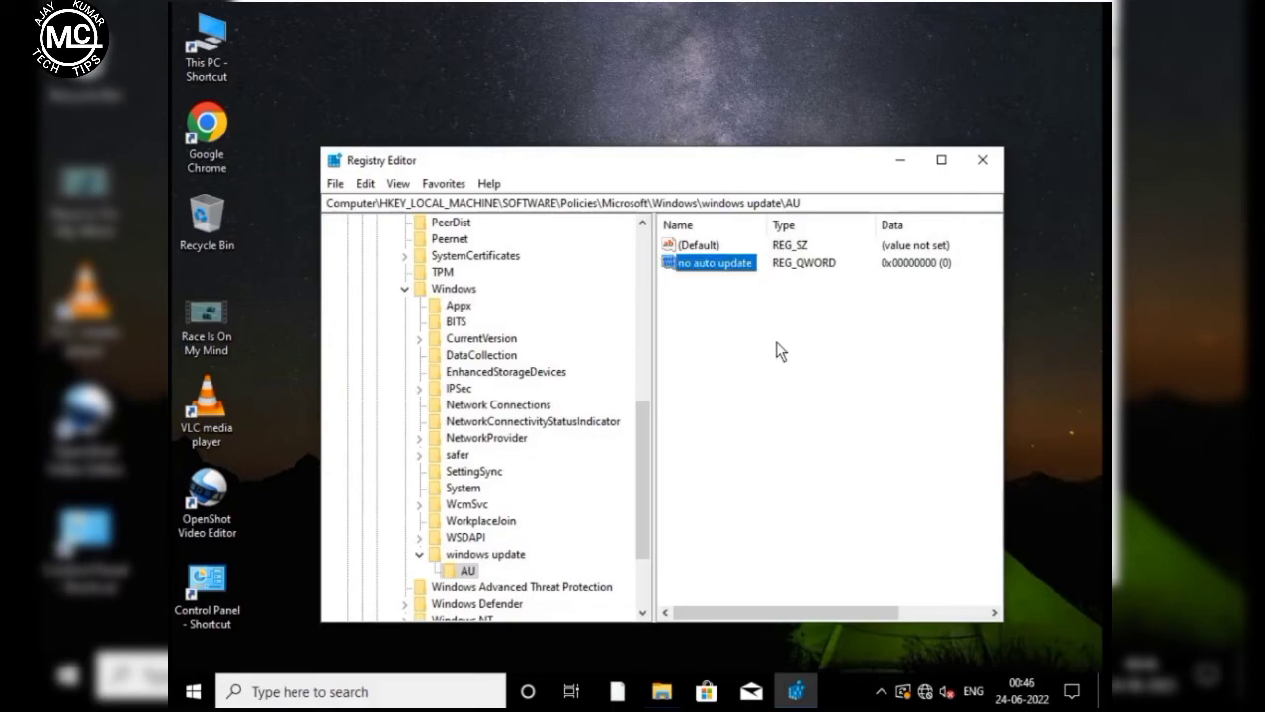
Set the value data of "no auto update" to 1 with the hexadecimal base and confirm it.
double_click(735, 259)
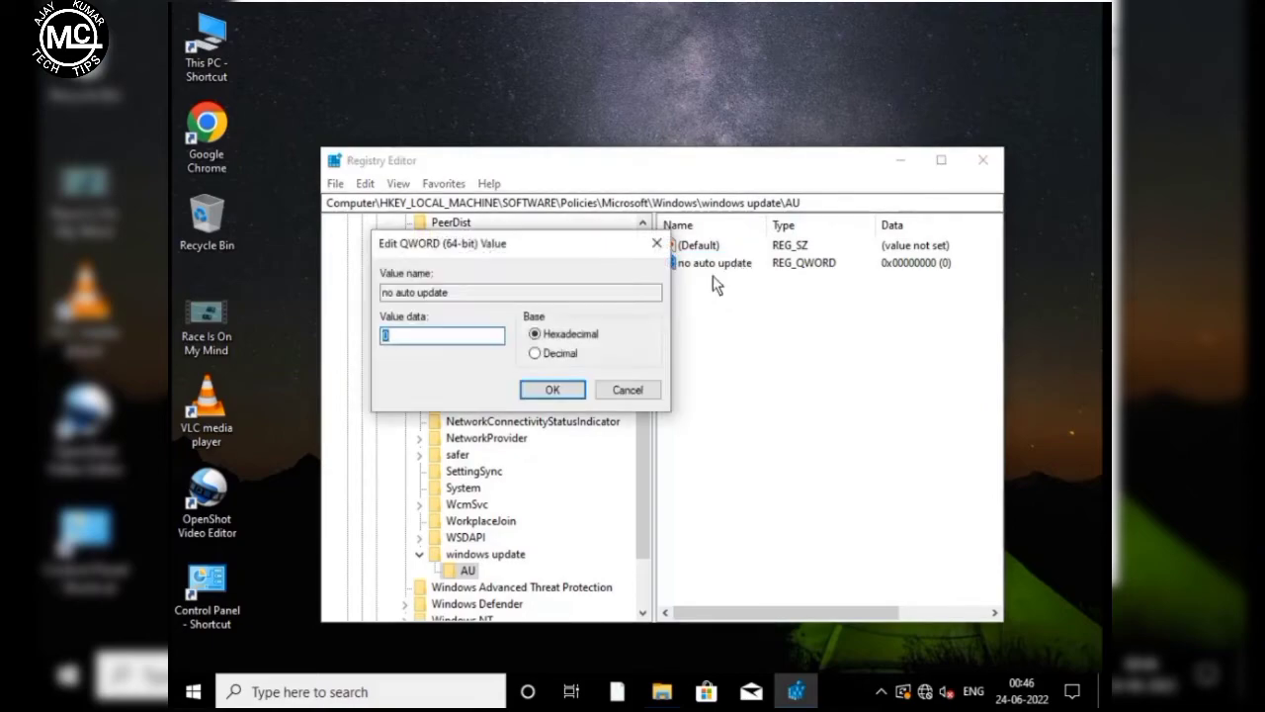
click(431, 340)
key(BackSpace)
text(1)
click(552, 390)
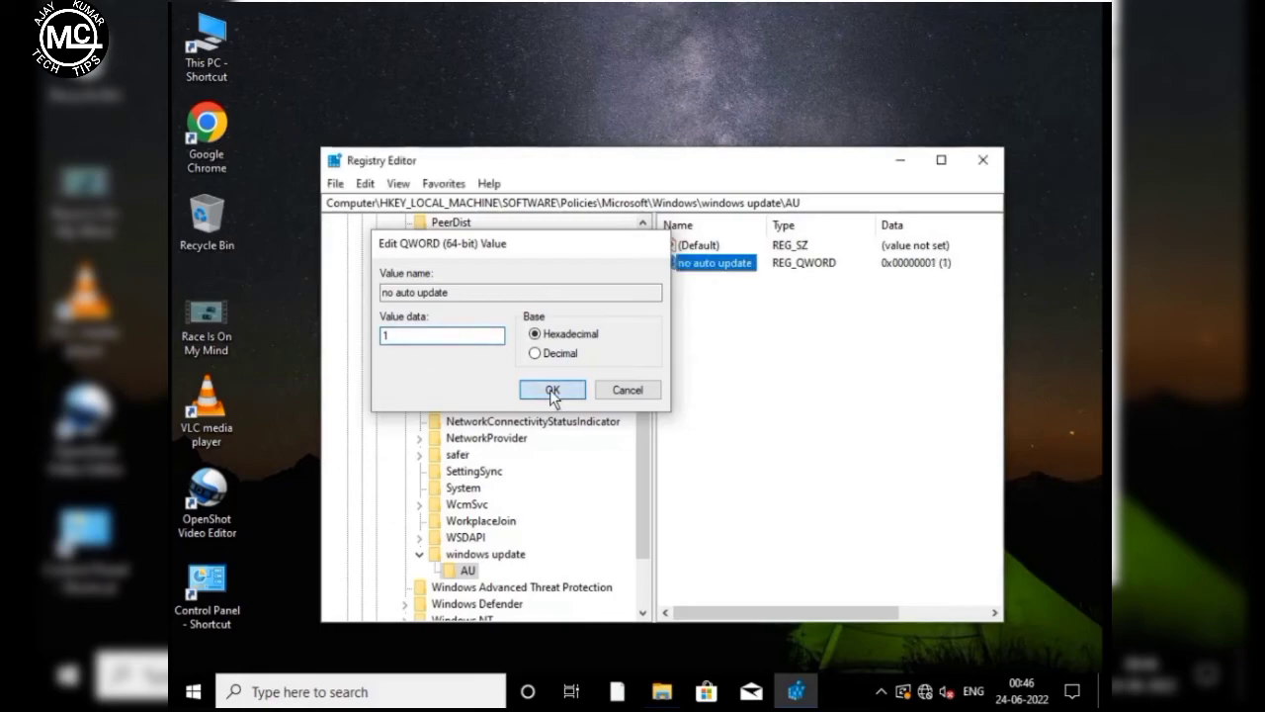
click(722, 440)
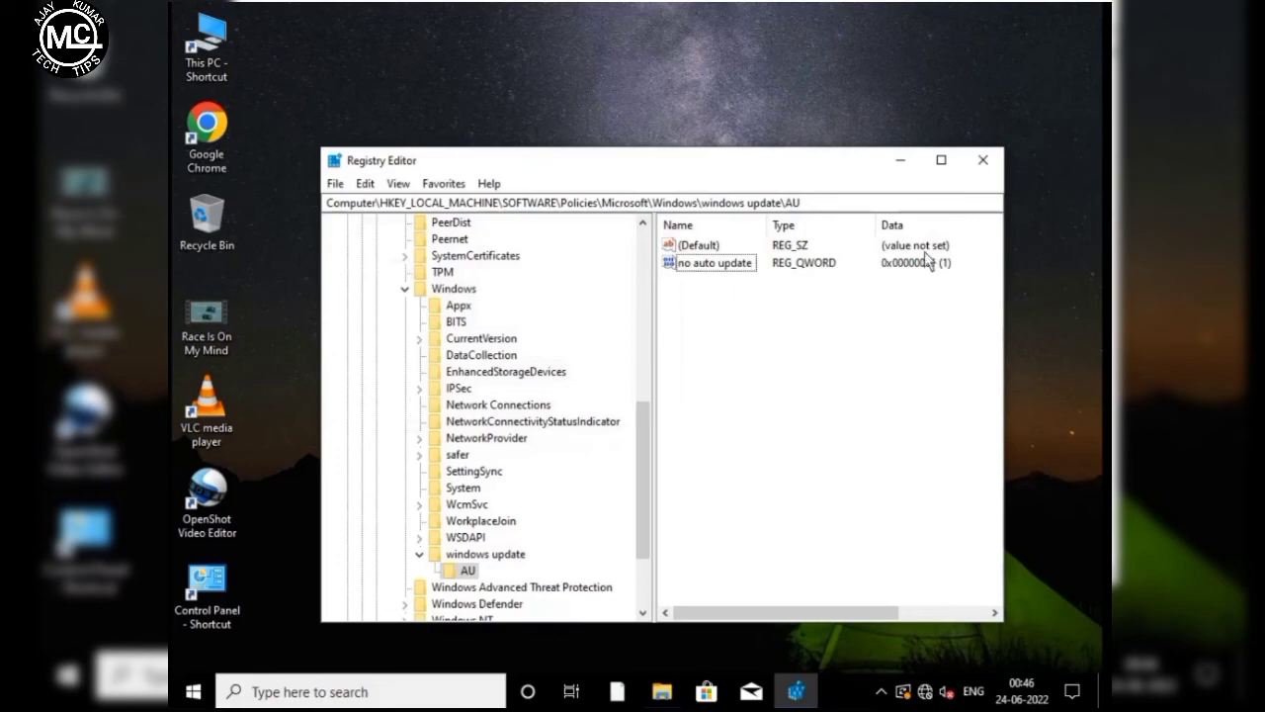
Close the Registry Editor and refresh the desktop three times.
click(983, 161)
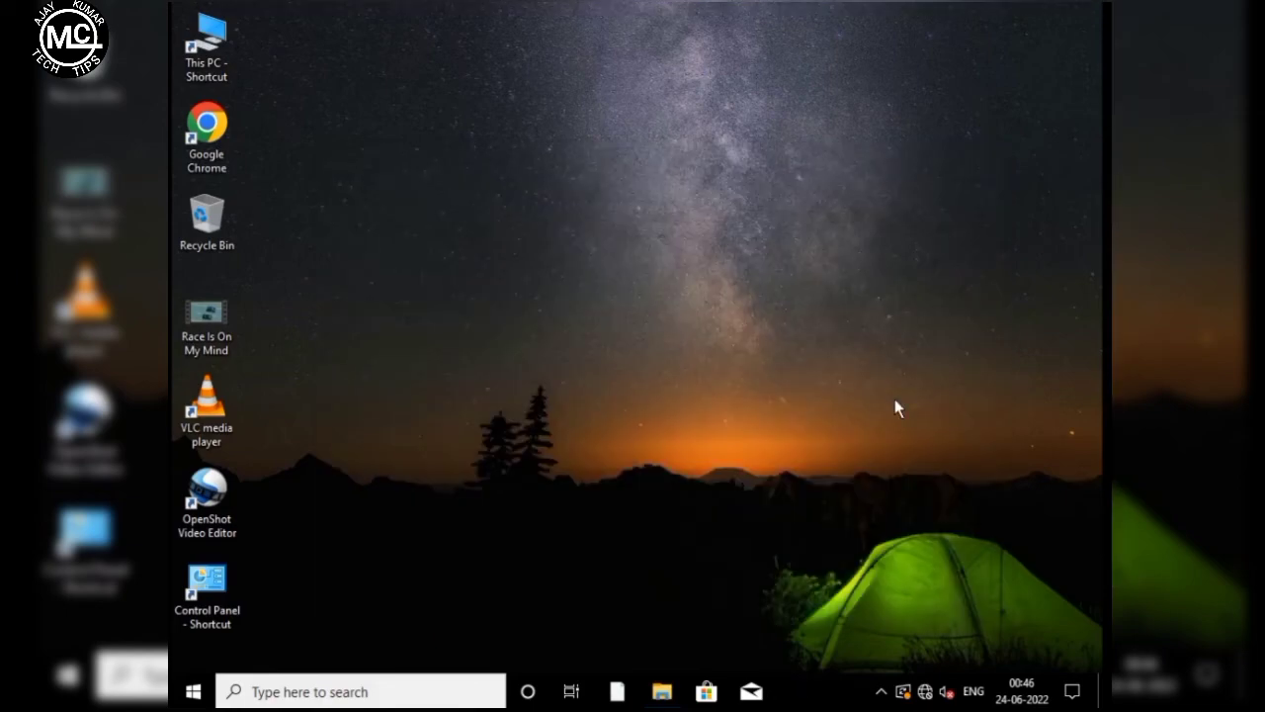
right_click(826, 316)
click(857, 368)
right_click(825, 314)
click(856, 367)
right_click(613, 182)
click(647, 232)
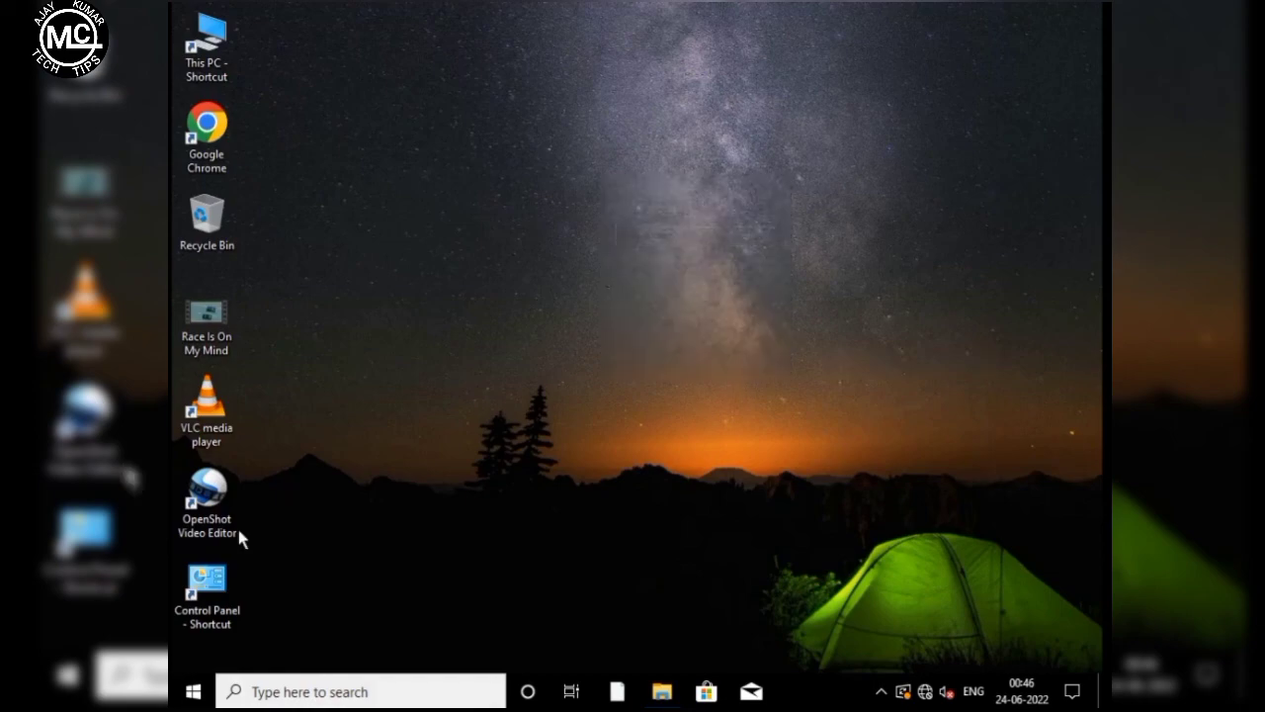